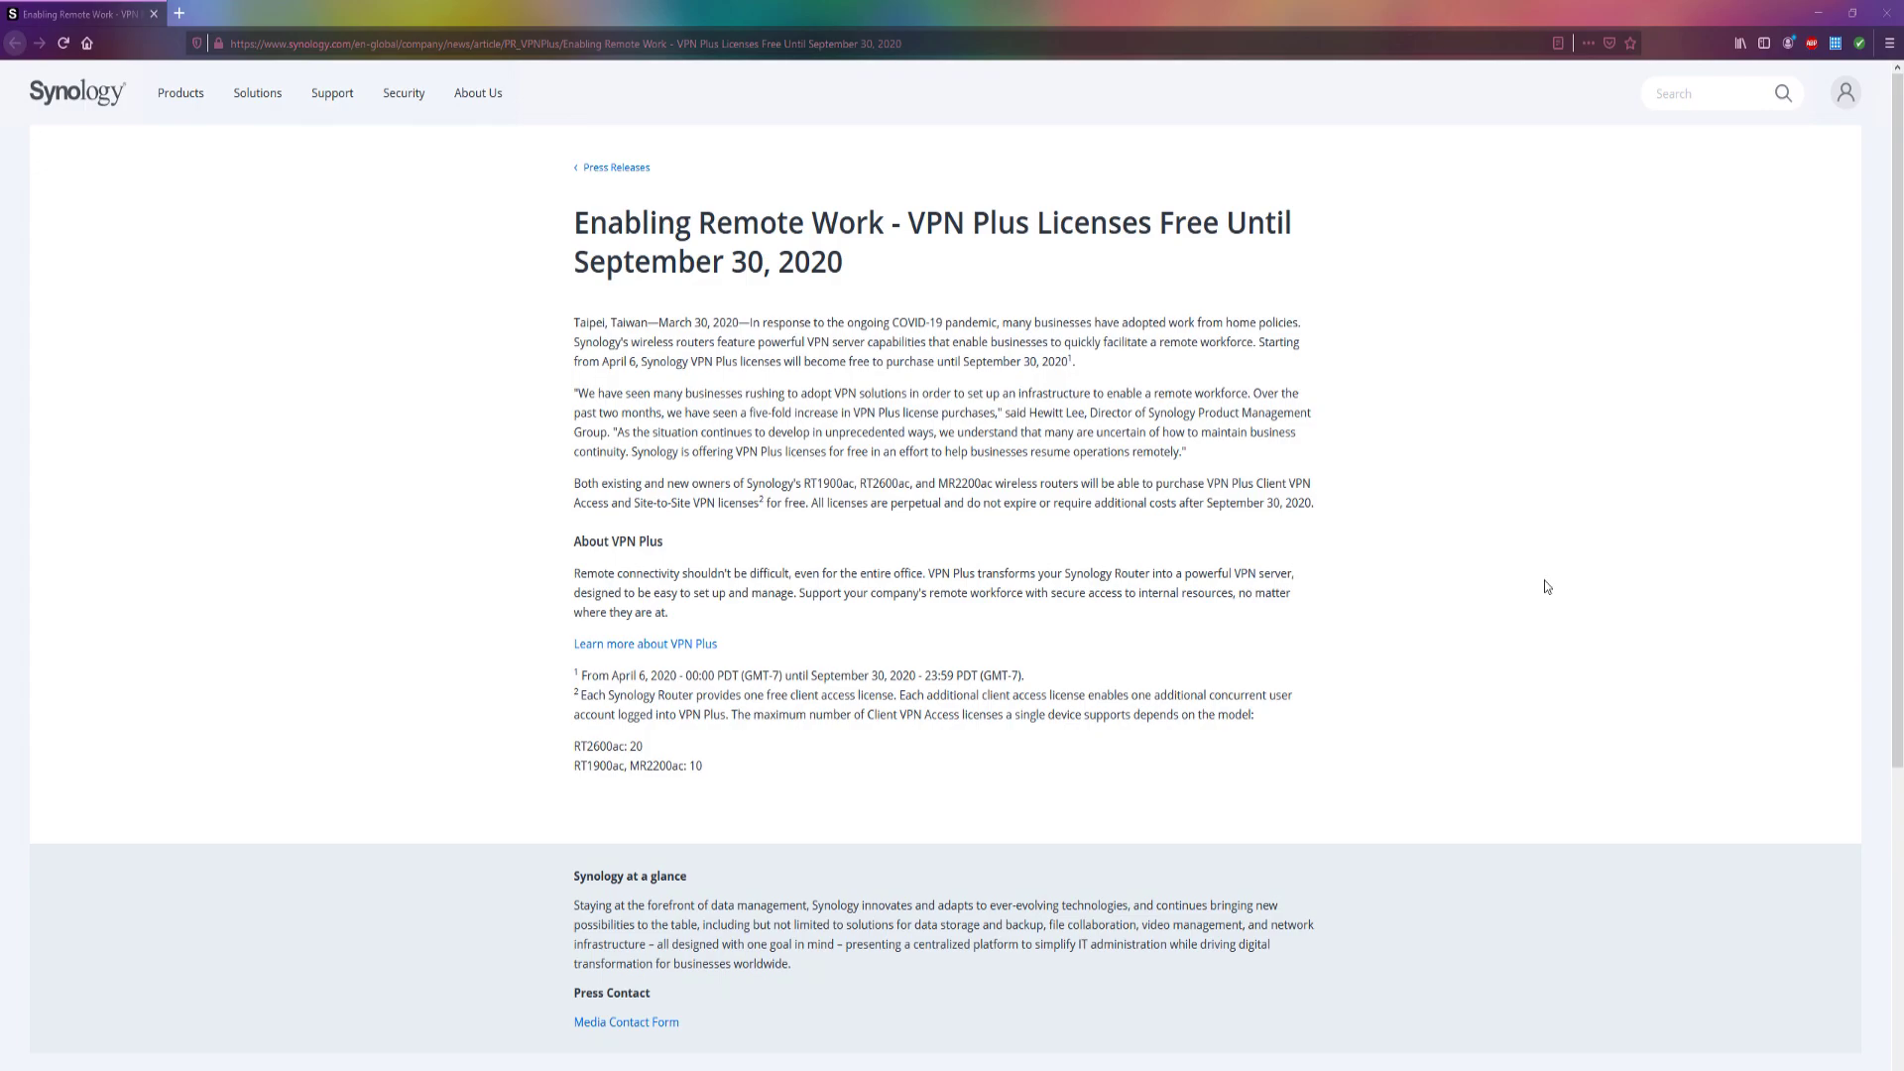
Go from the free VPN Plus licenses press release to the 'Learn more about VPN Plus' feature page
{"action": "middle_click", "coordinate": [1544, 580]}
{"action": "left_click", "coordinate": [1539, 569]}
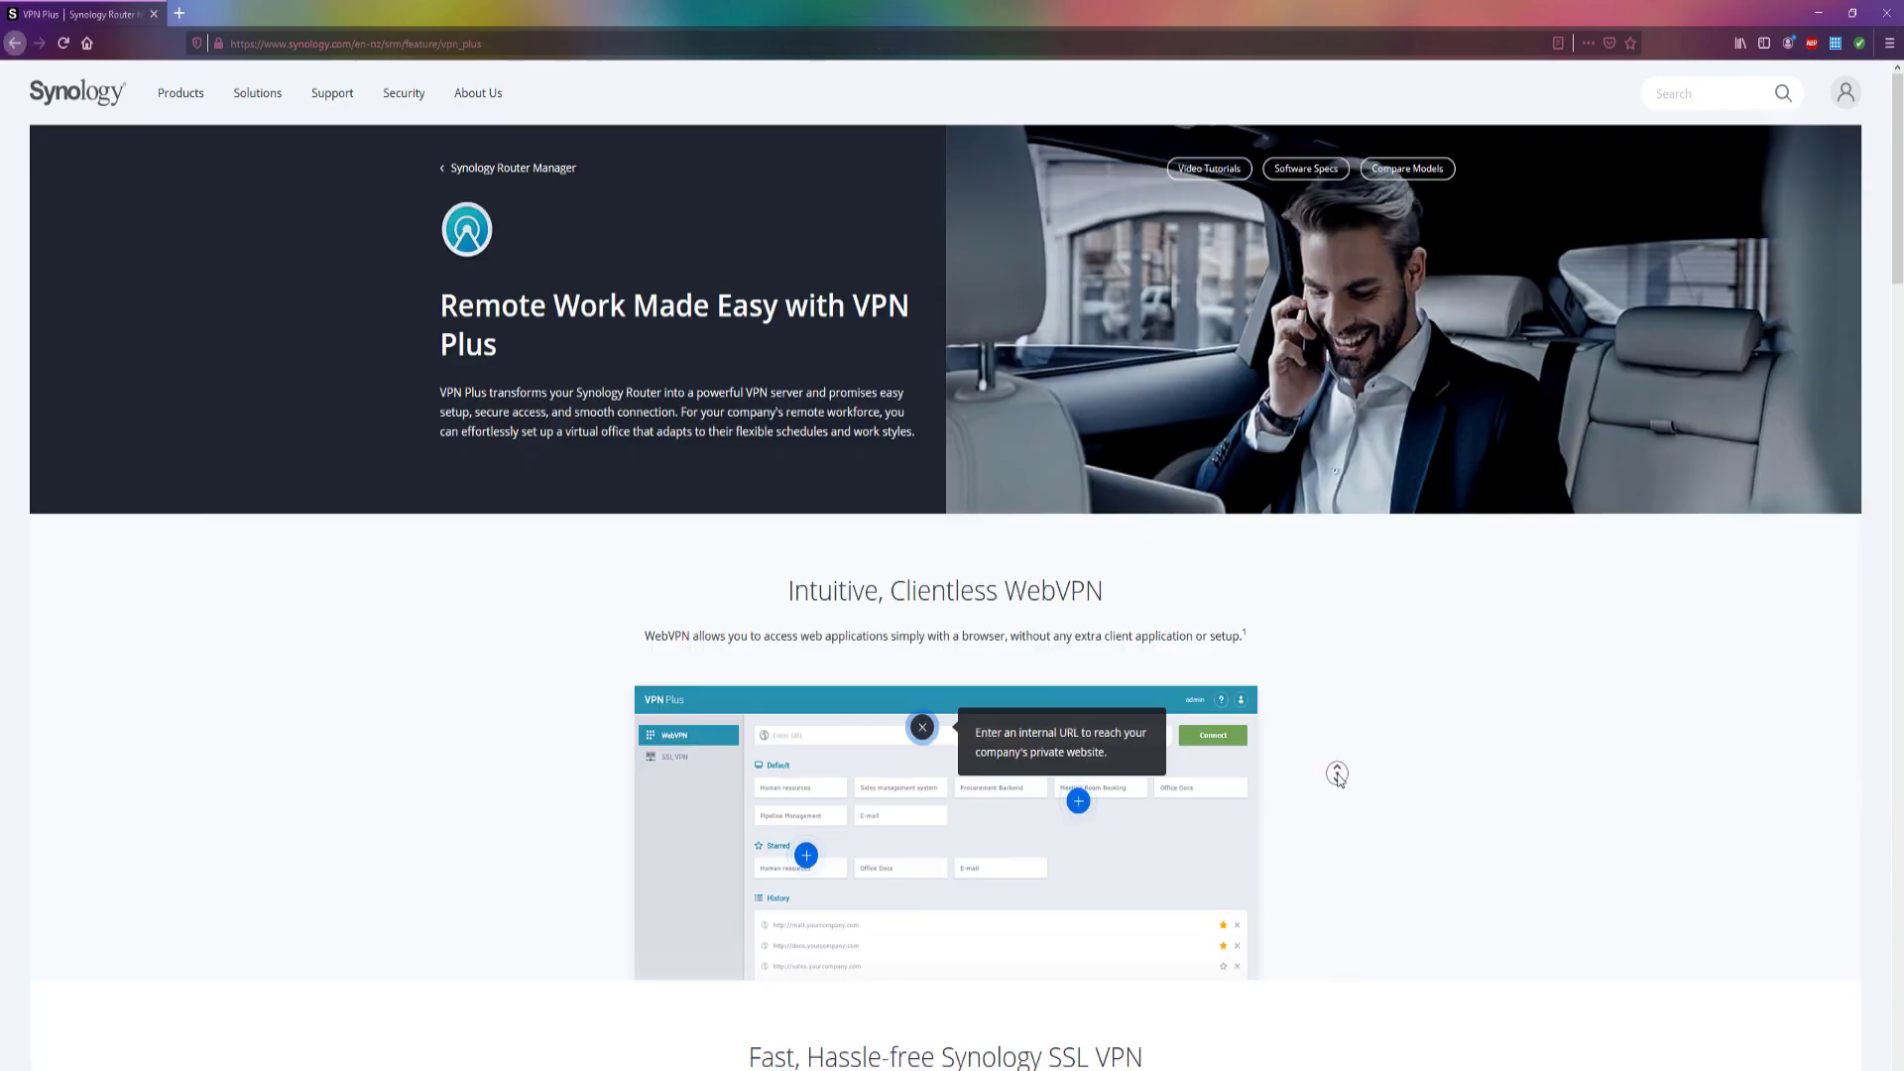
{"action": "middle_click", "coordinate": [1337, 772]}
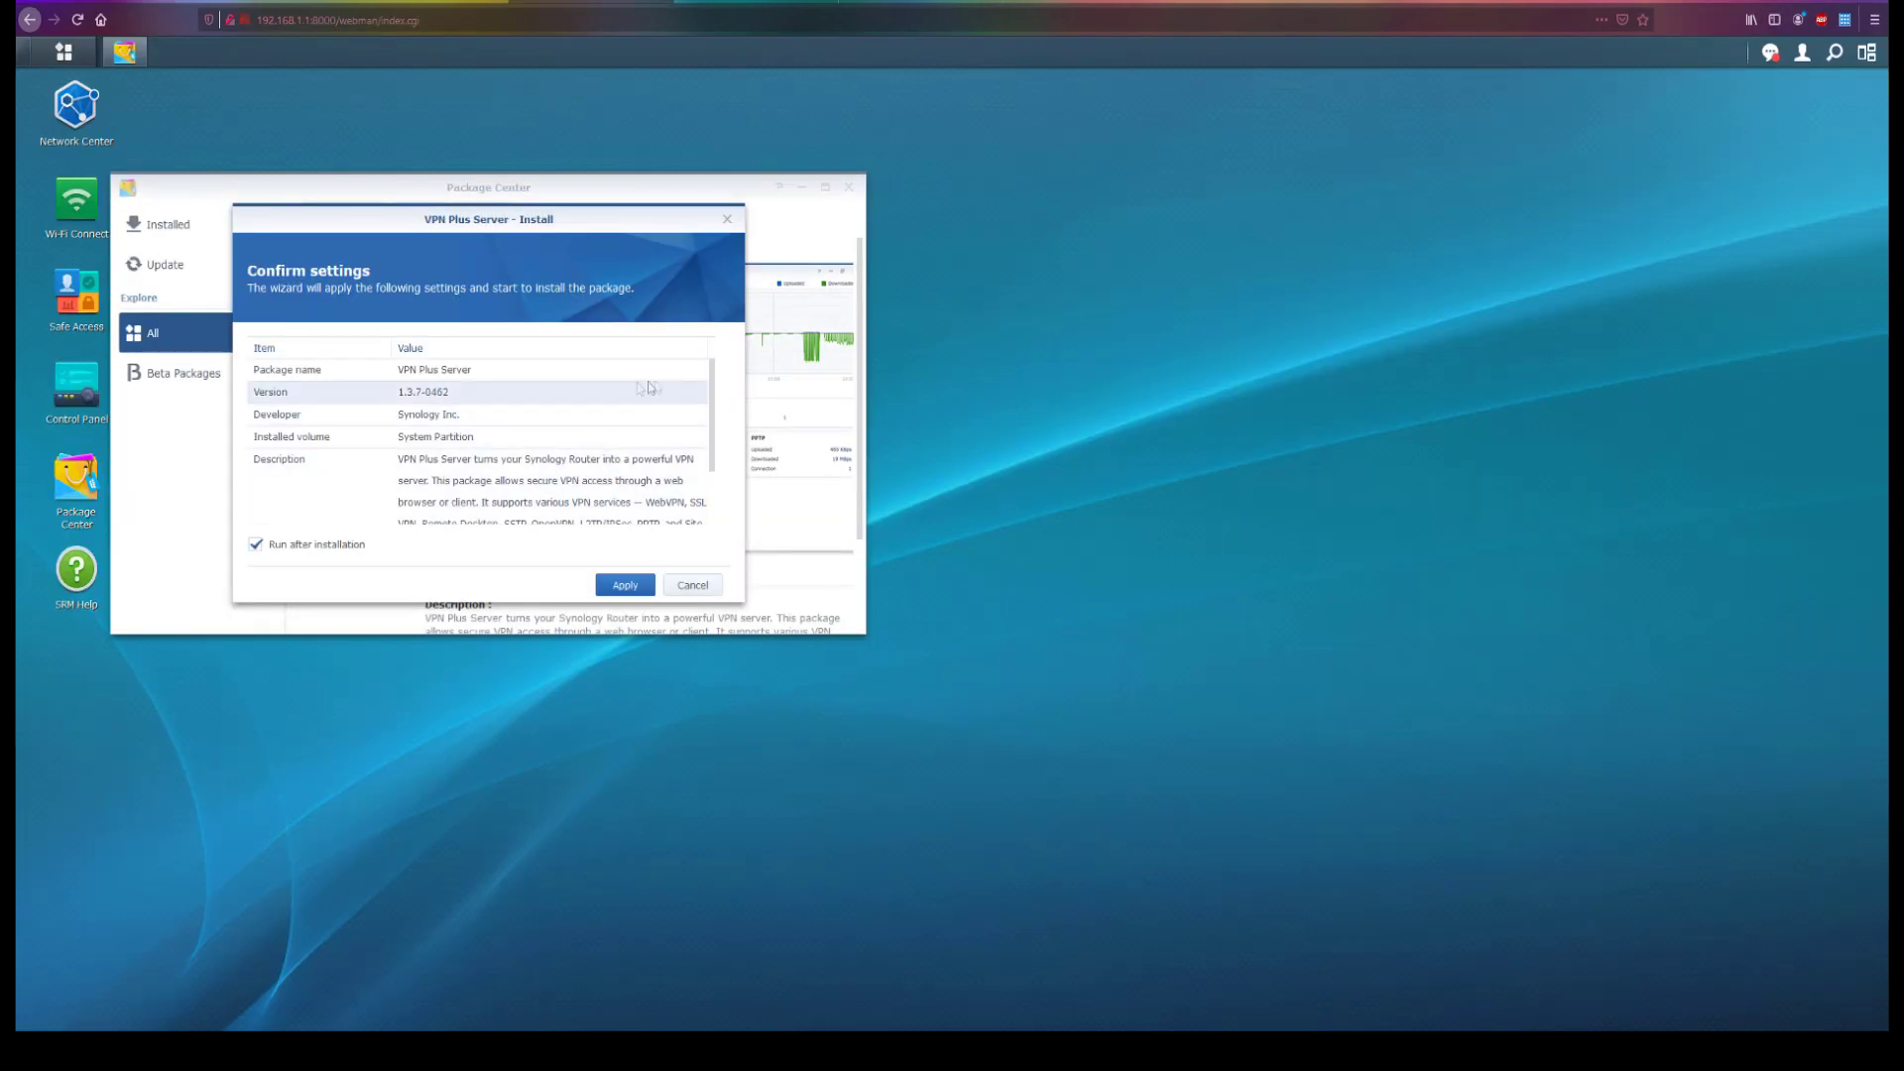
Apply the VPN Plus Server install and allow its ports in the Firewall Notification
{"action": "scroll", "coordinate": [481, 447], "scroll_direction": "down", "scroll_amount": 2}
{"action": "scroll", "coordinate": [481, 446], "scroll_direction": "up", "scroll_amount": 2}
{"action": "left_click", "coordinate": [636, 590]}
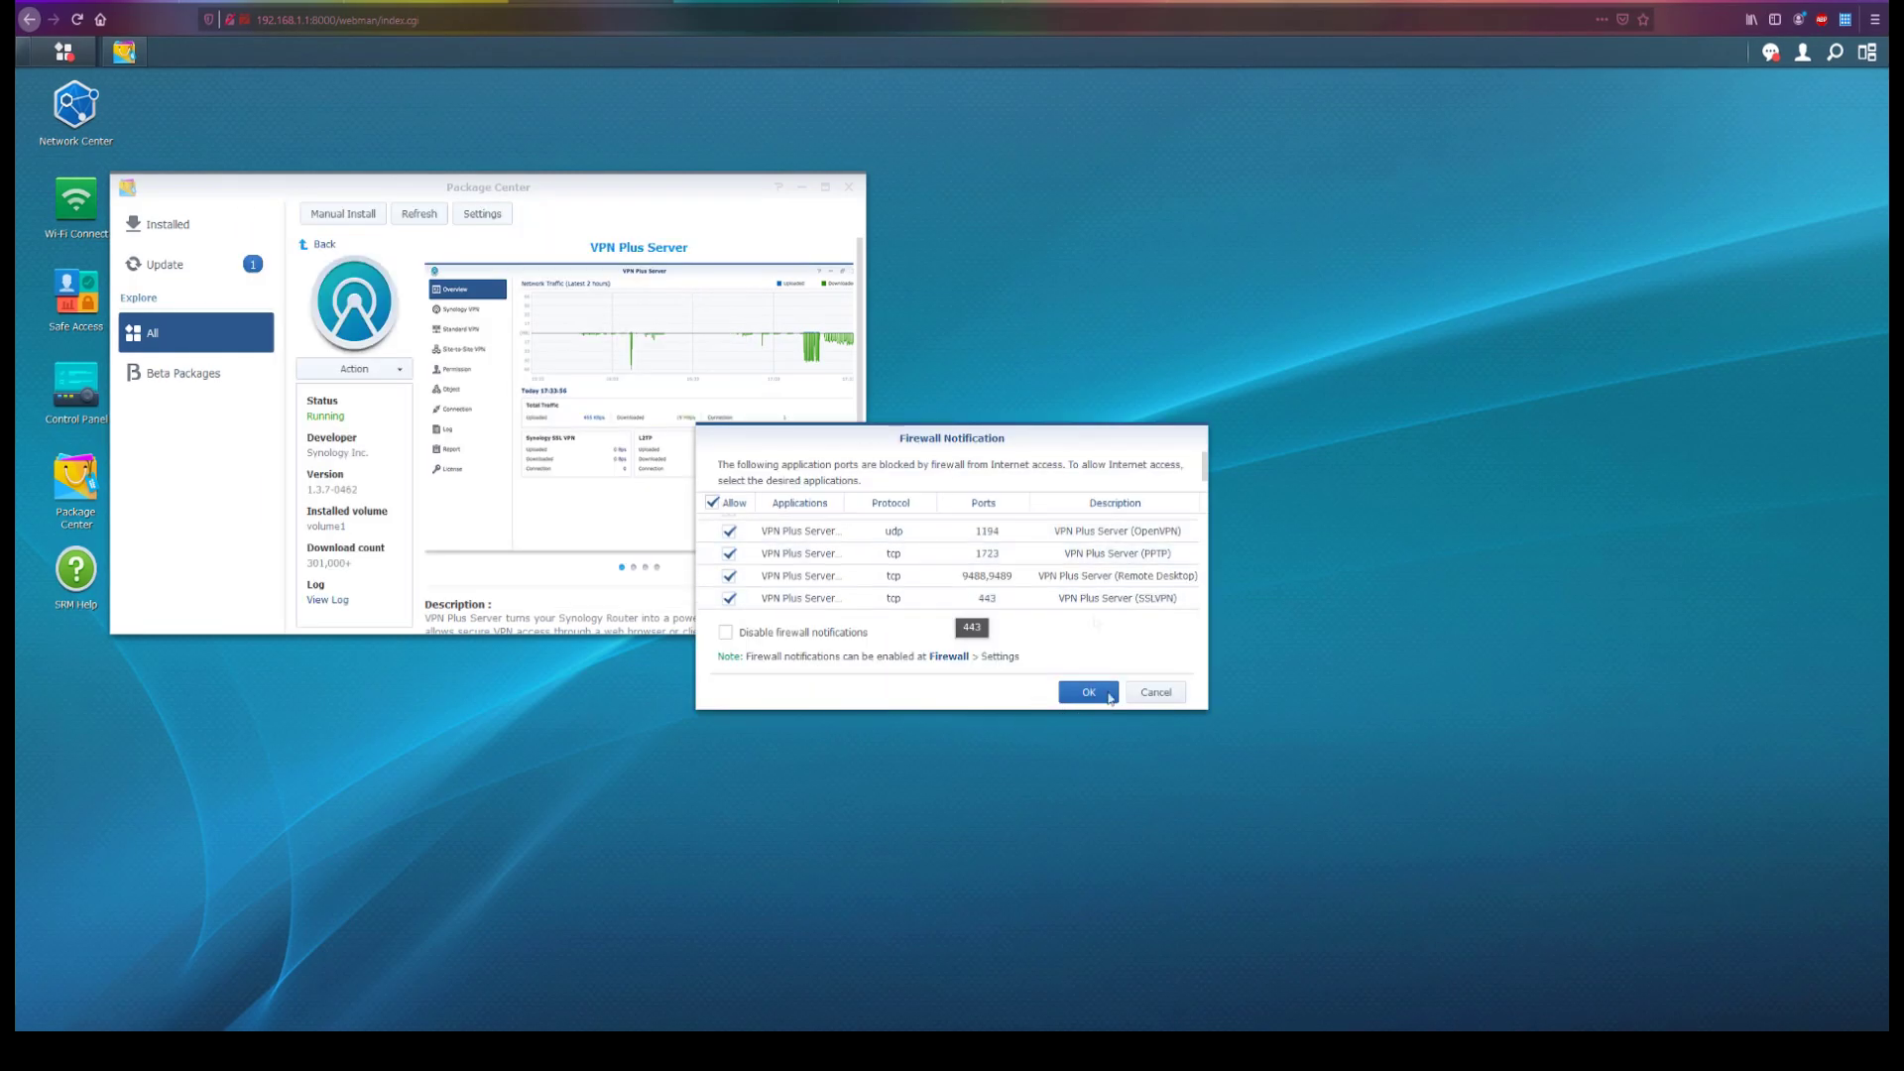
{"action": "left_click", "coordinate": [1089, 693]}
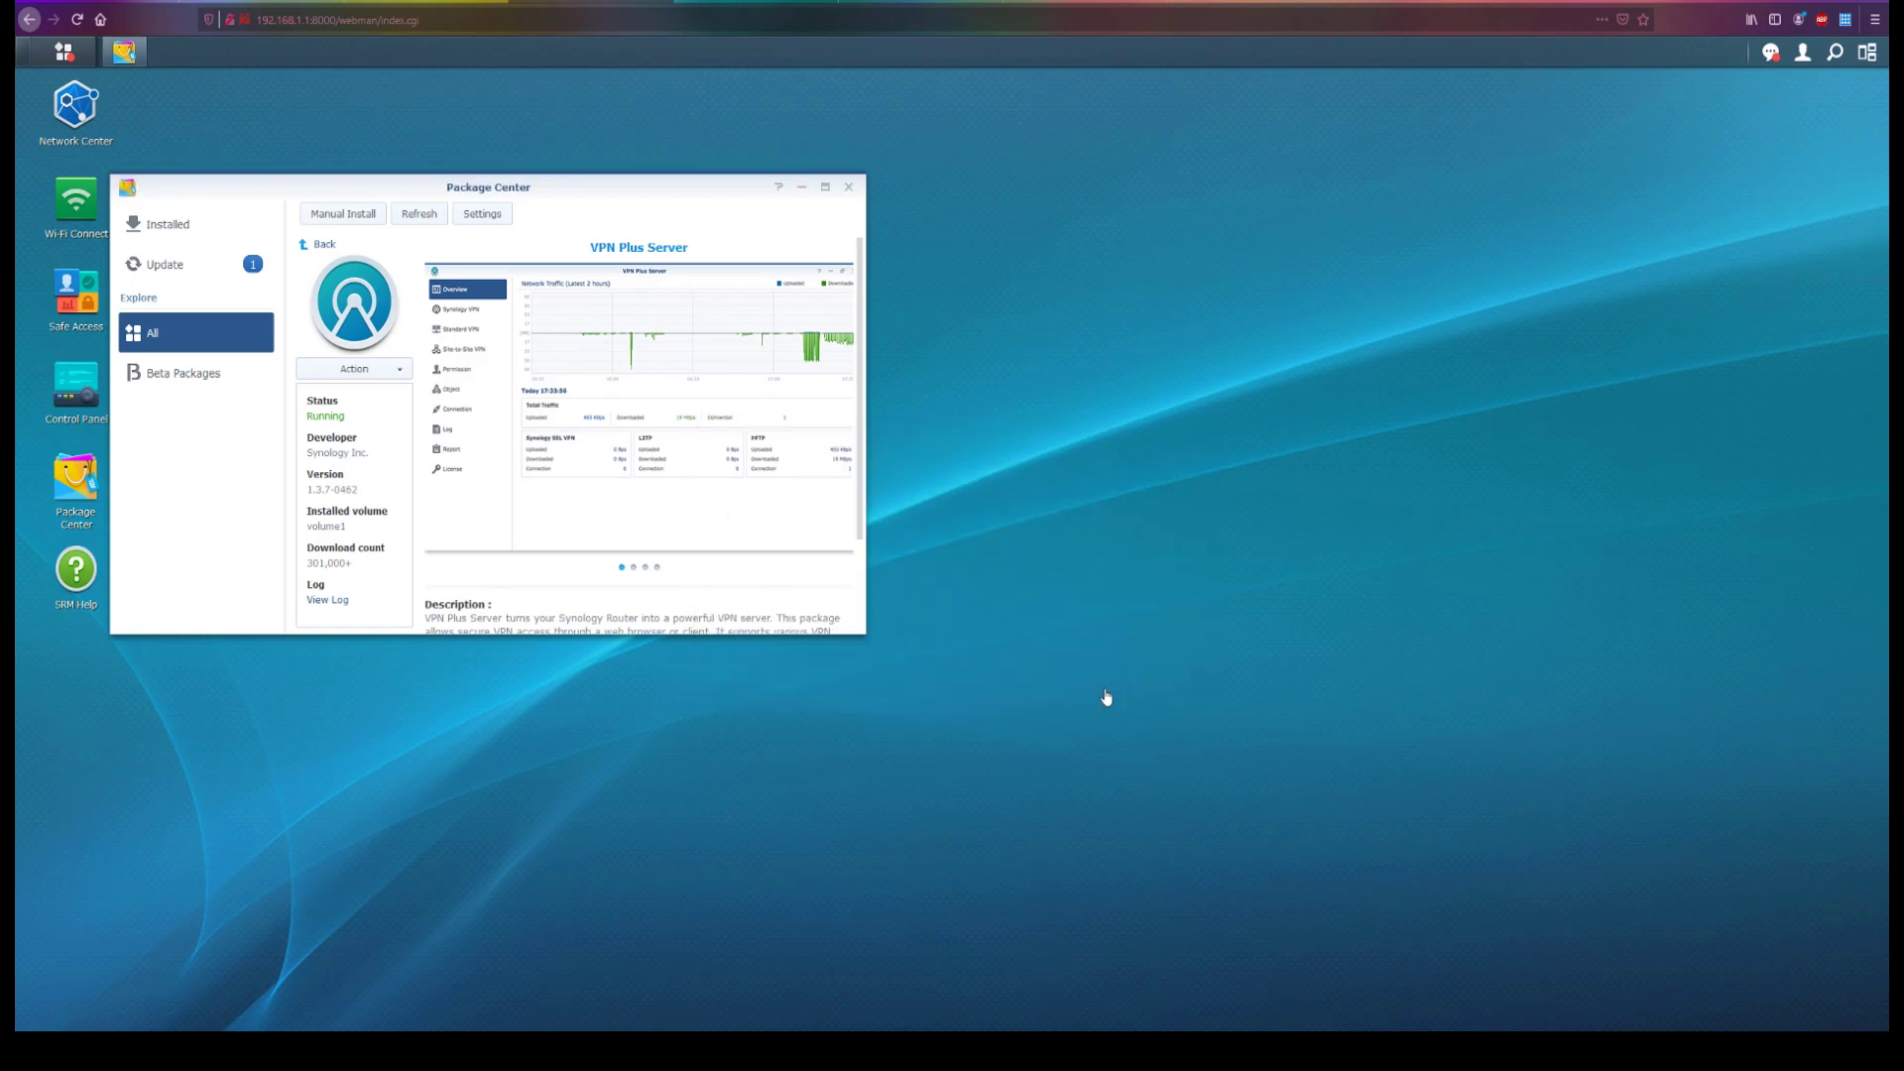
Check the package updates list, return to all packages, and bring up the installed applications
{"action": "left_click", "coordinate": [165, 264]}
{"action": "left_click", "coordinate": [153, 332]}
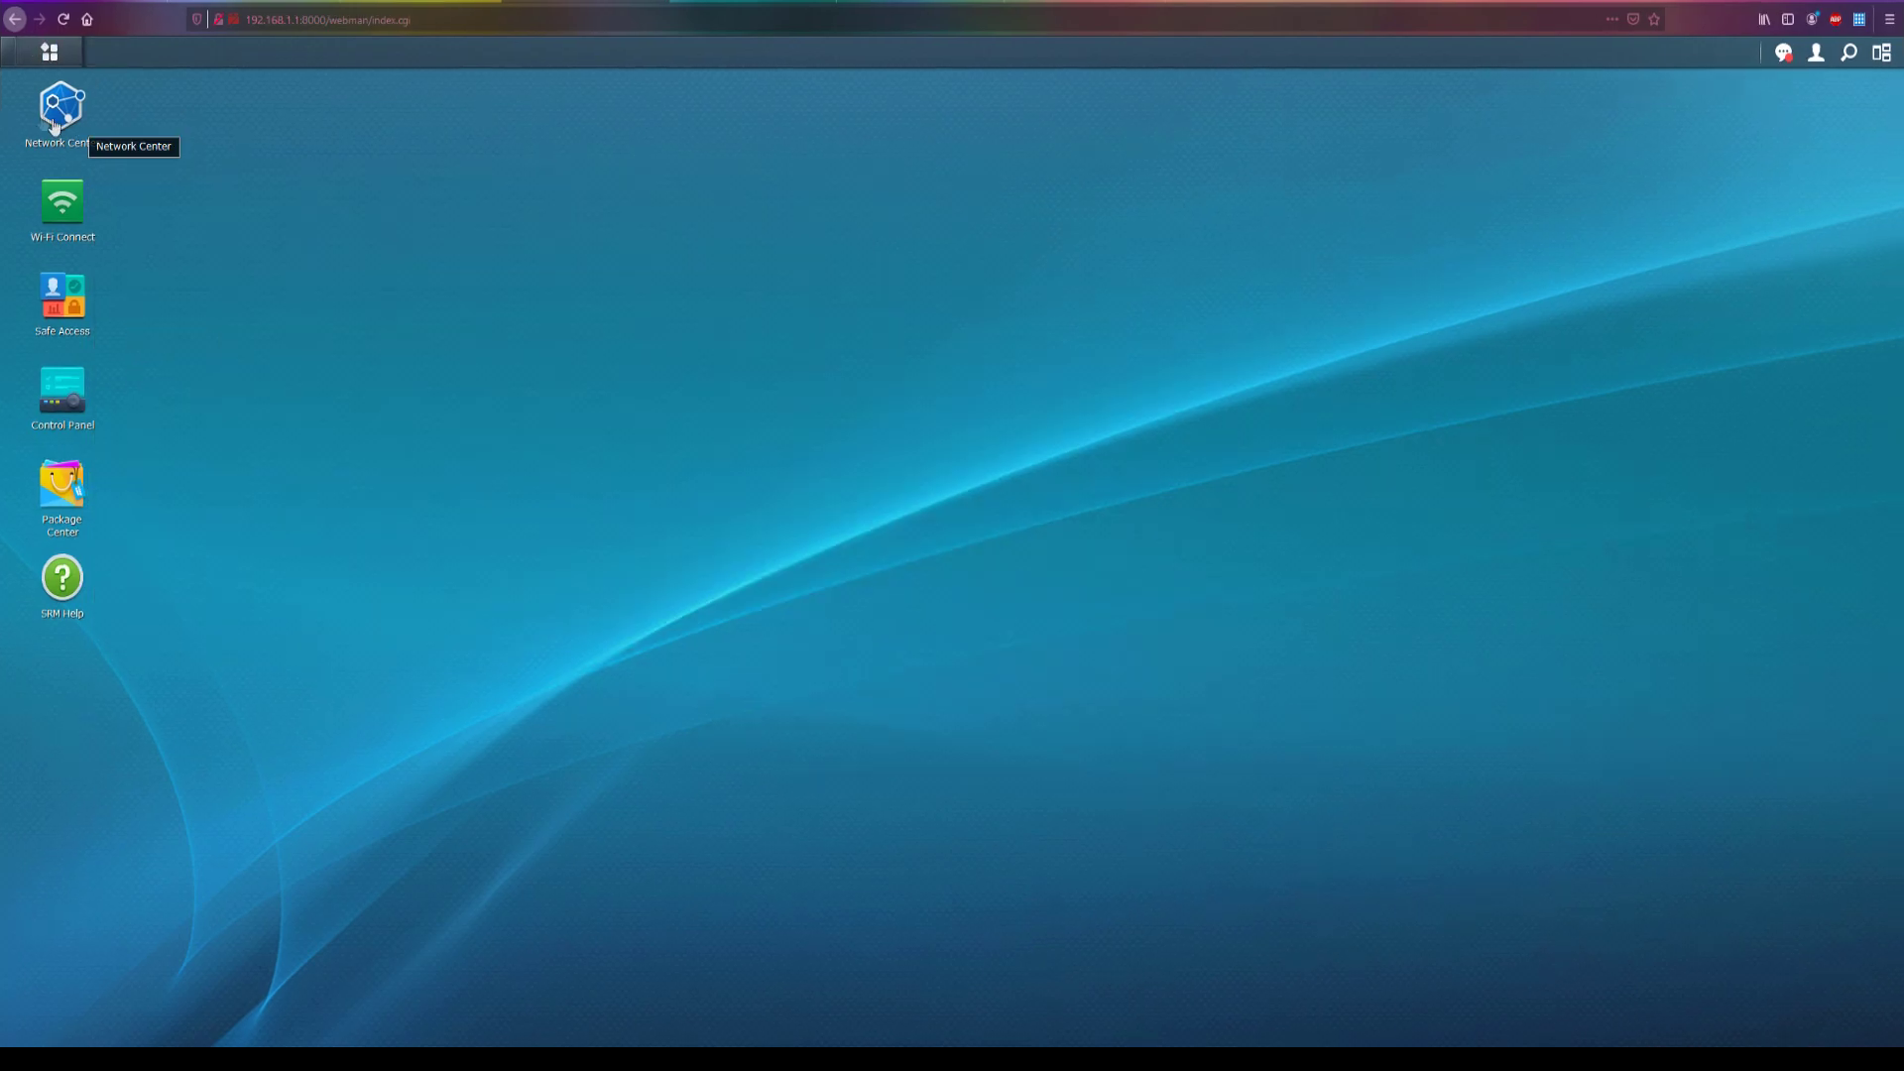
{"action": "left_click", "coordinate": [49, 51]}
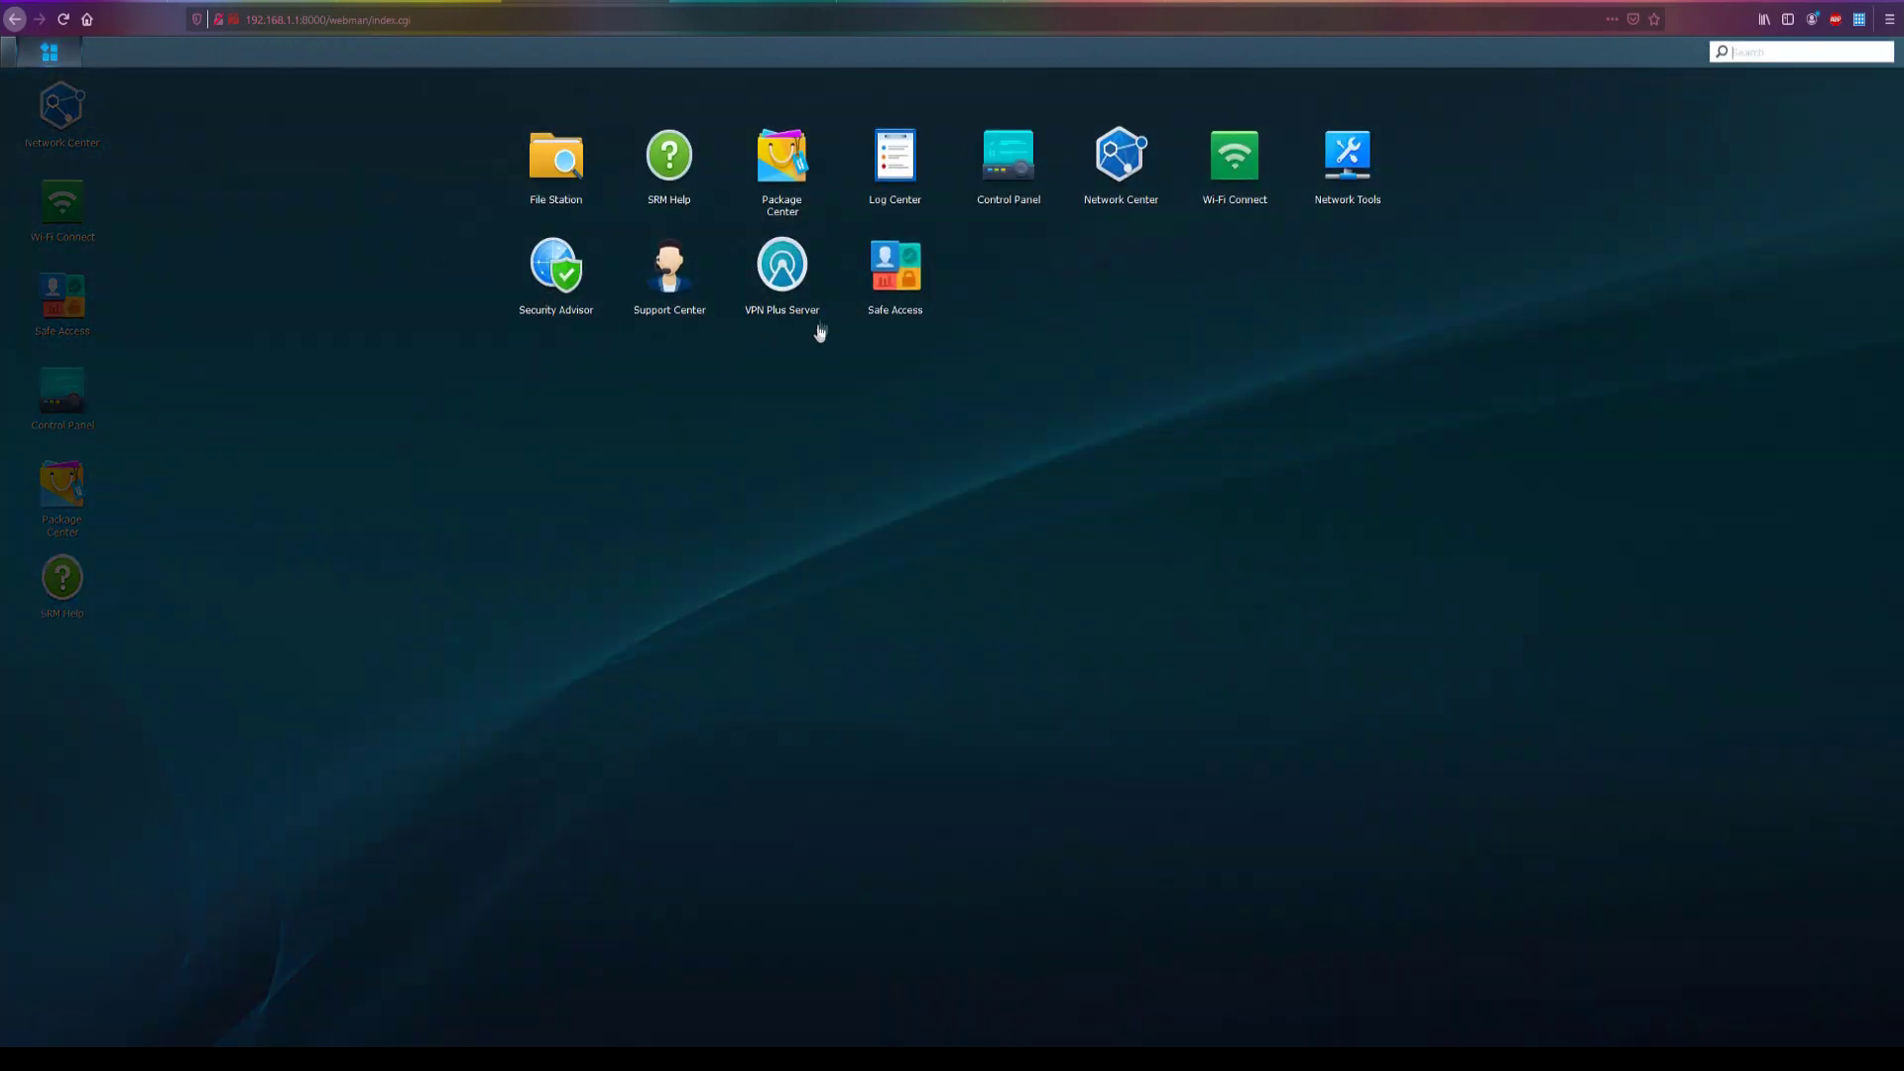
In VPN Plus Server's License page, sign in and add the free one-license plan, accepting the EULA
{"action": "left_click", "coordinate": [821, 333]}
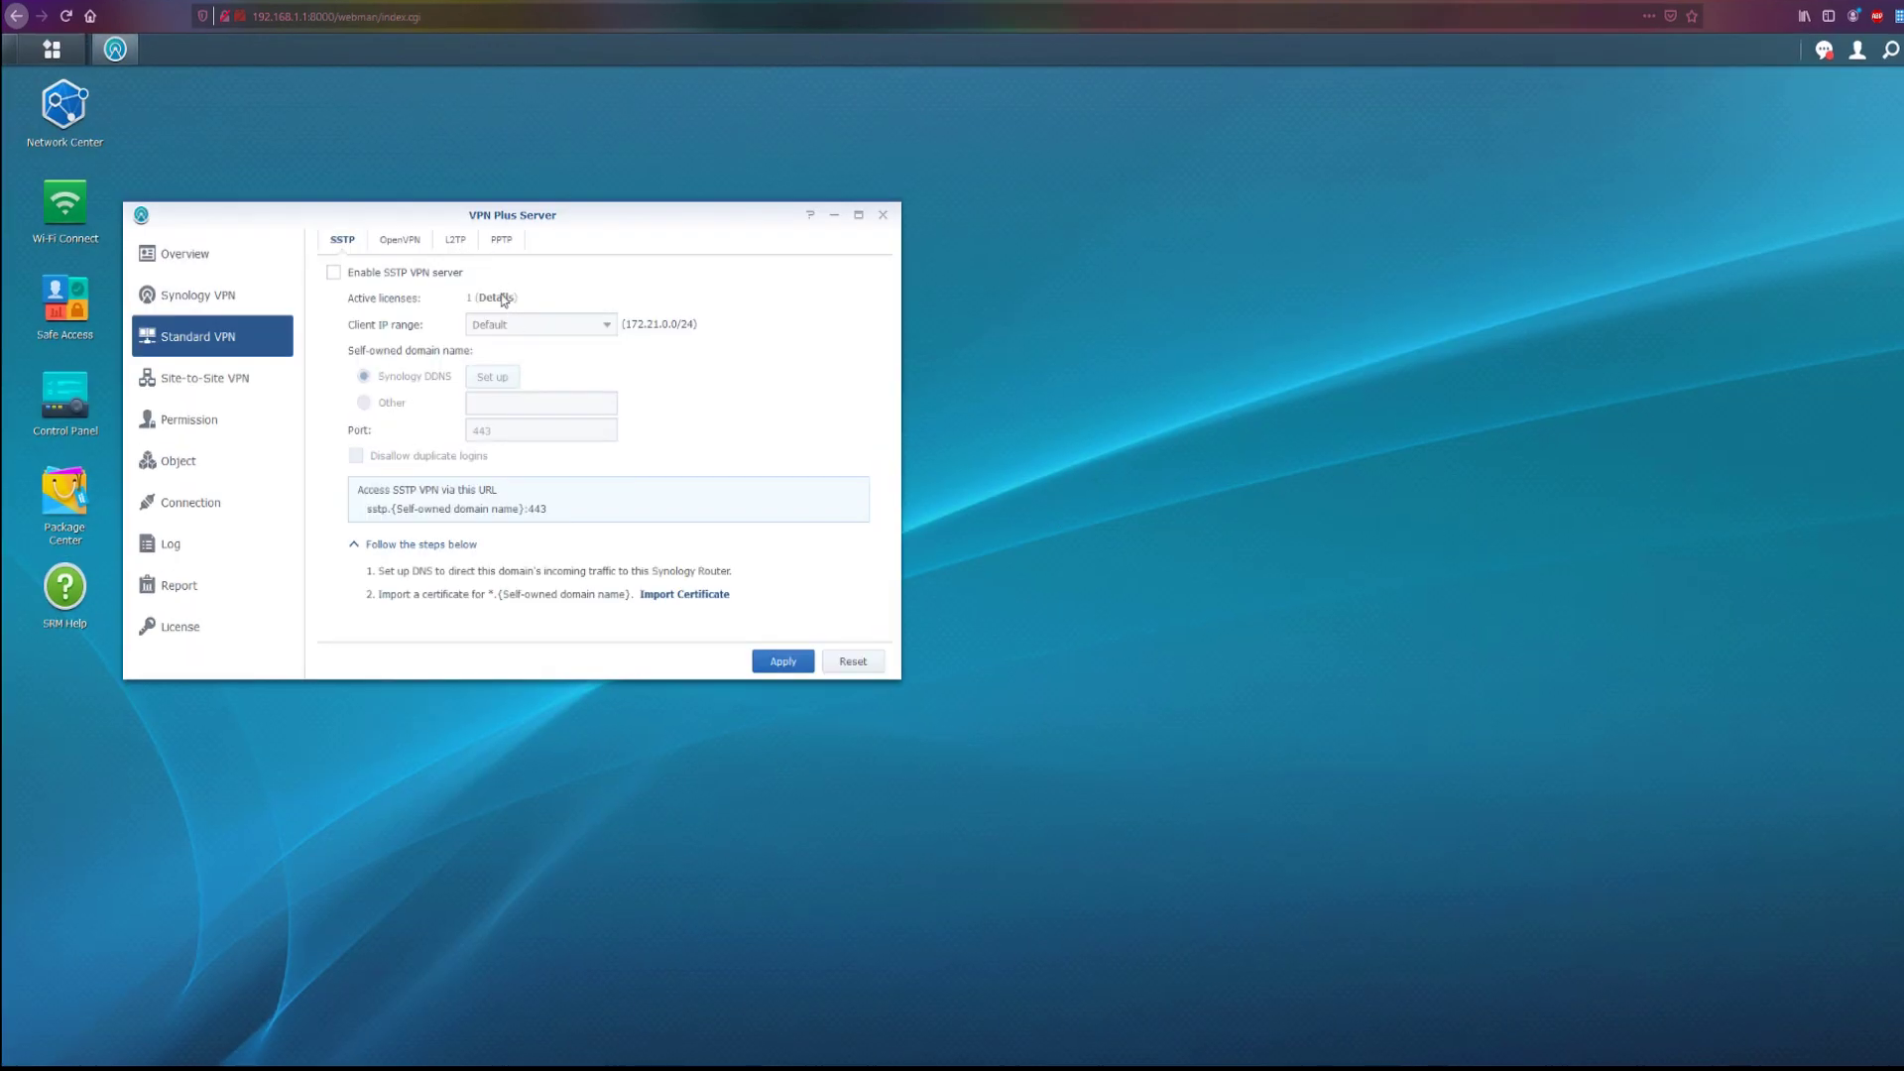
{"action": "left_click", "coordinate": [176, 617]}
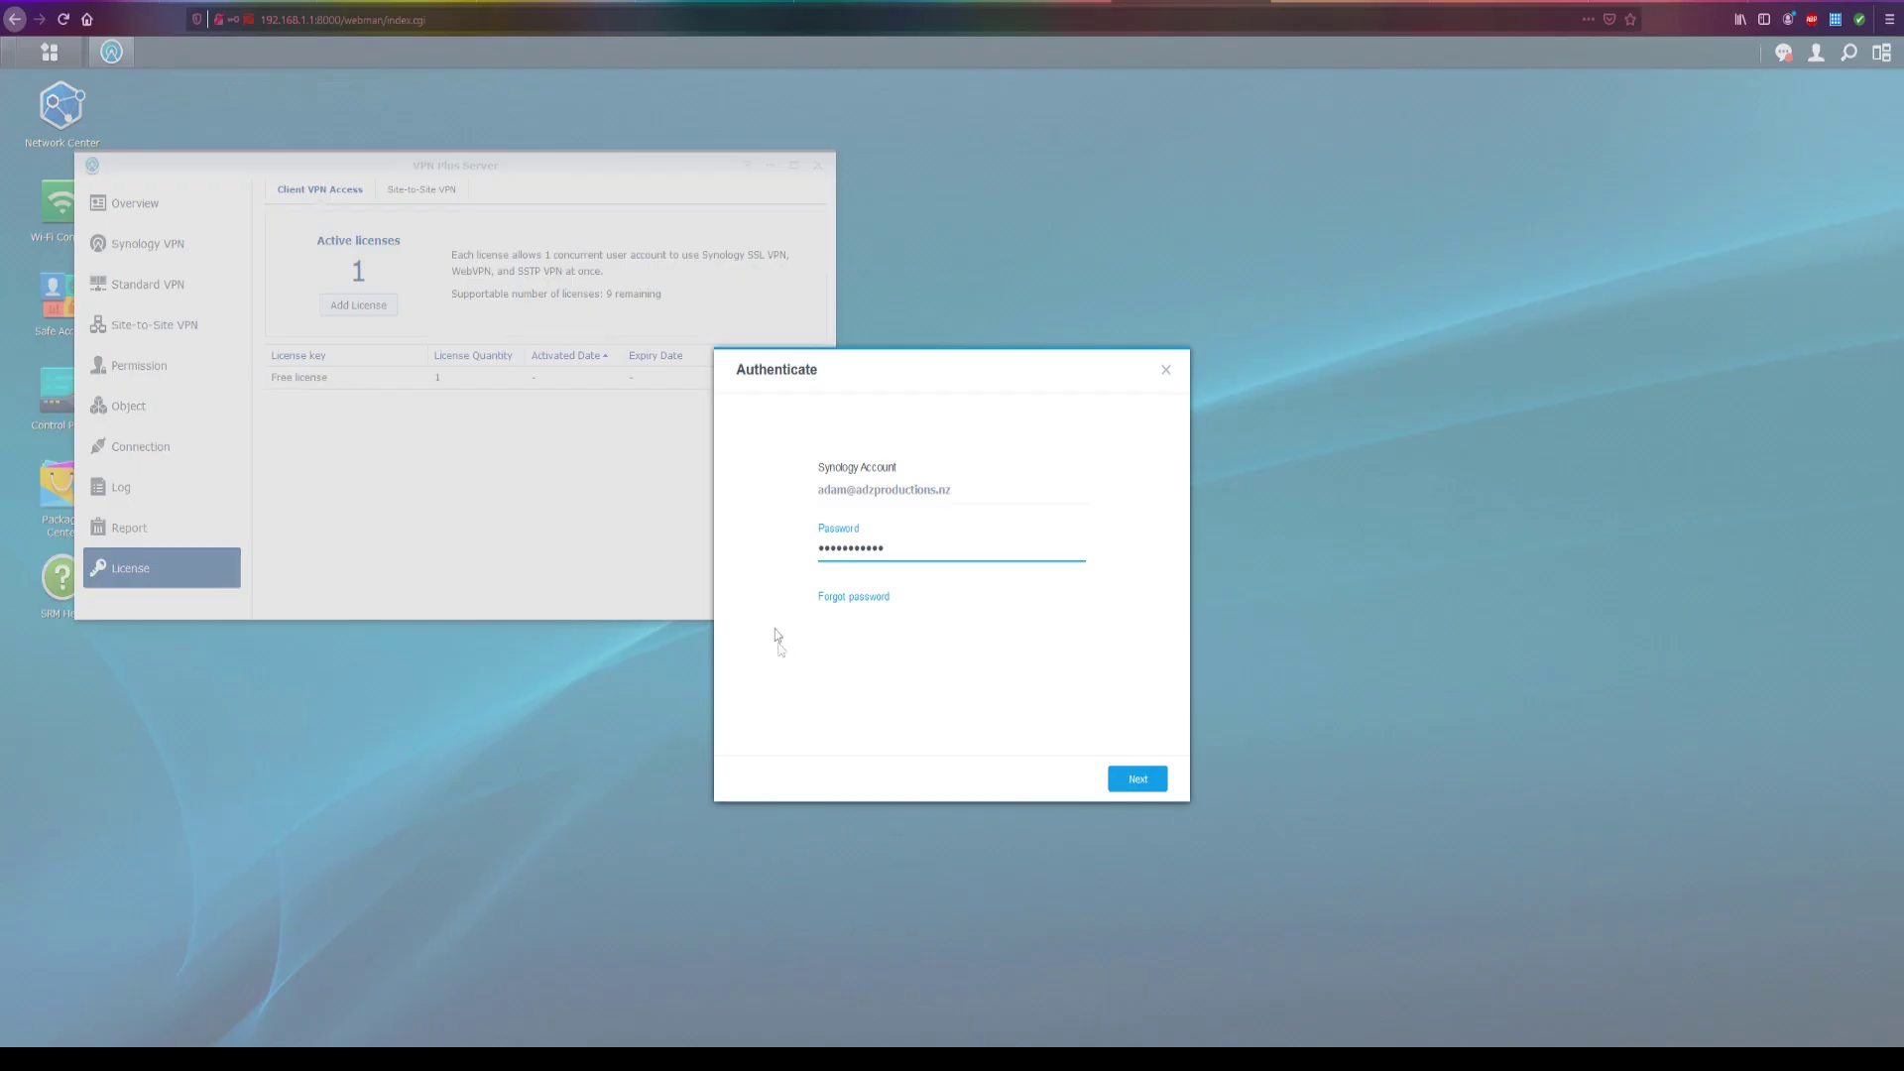
{"action": "left_click", "coordinate": [1149, 785]}
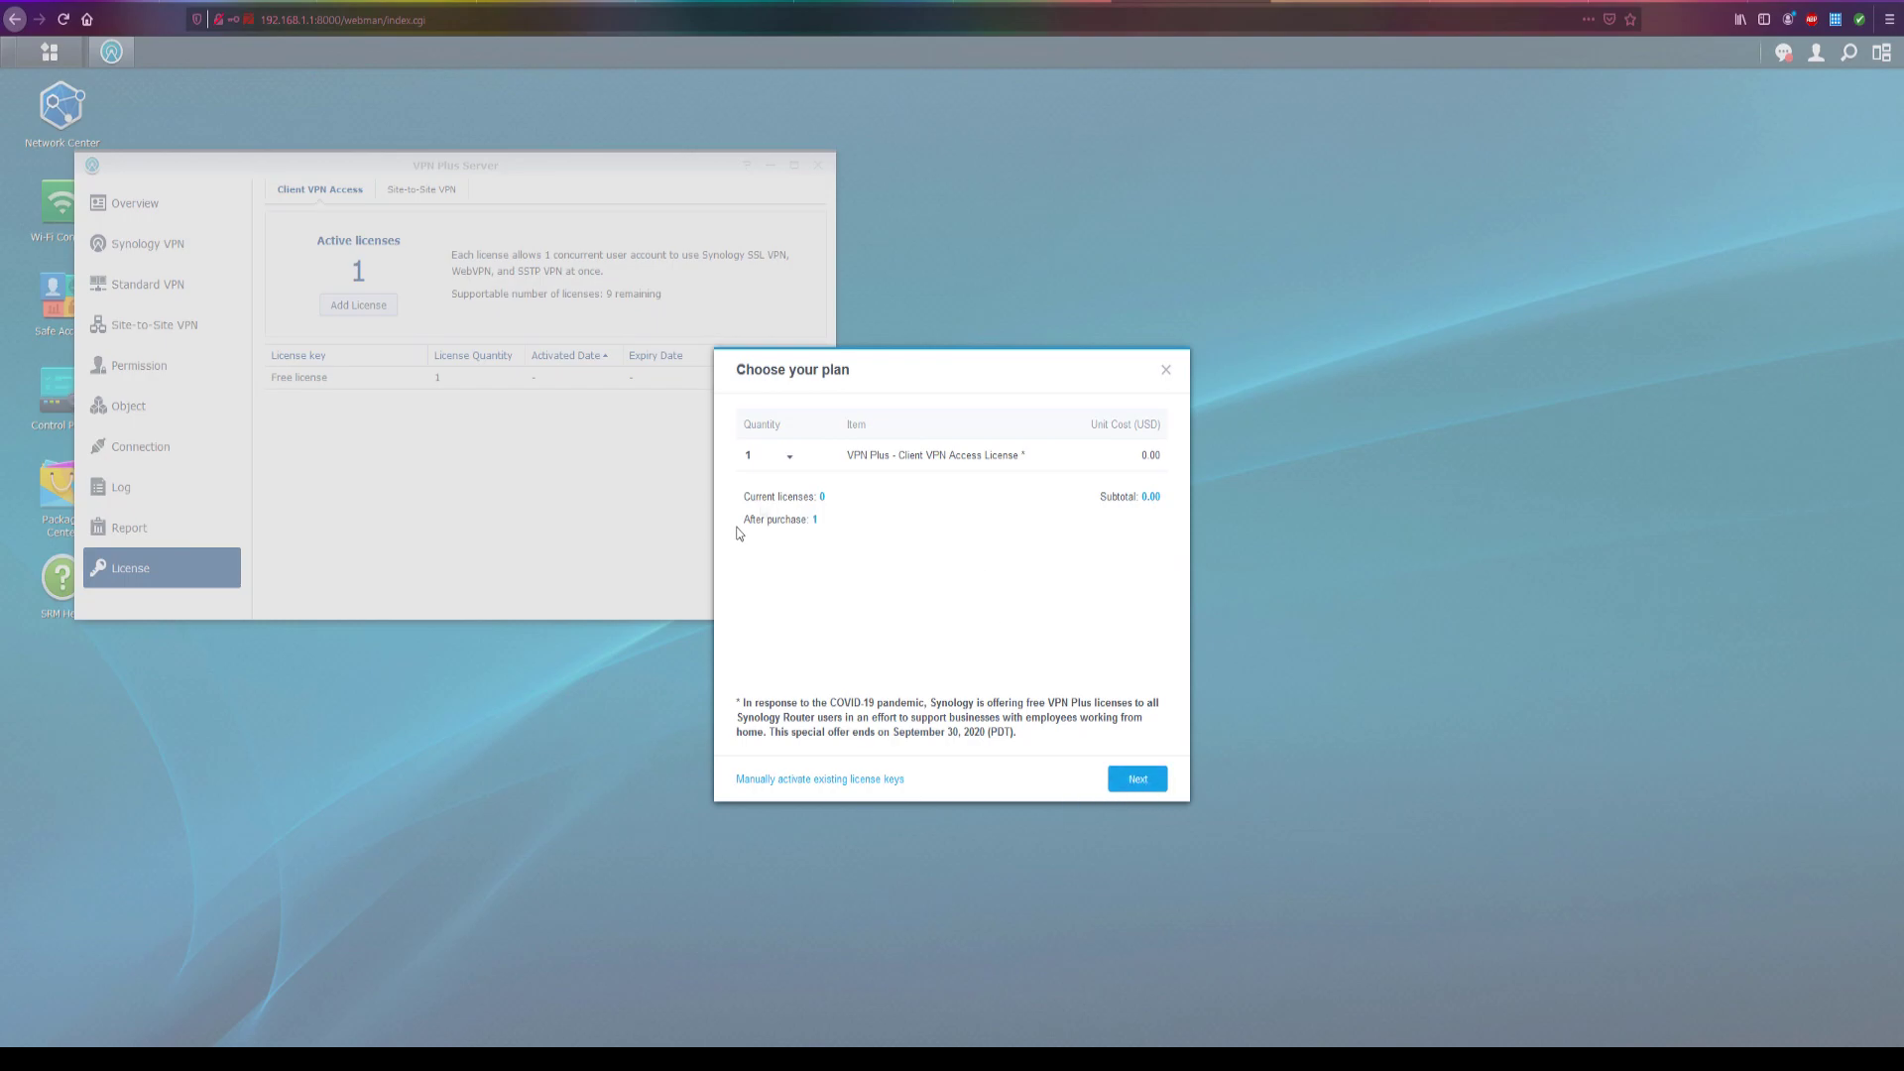
{"action": "left_click", "coordinate": [1138, 778]}
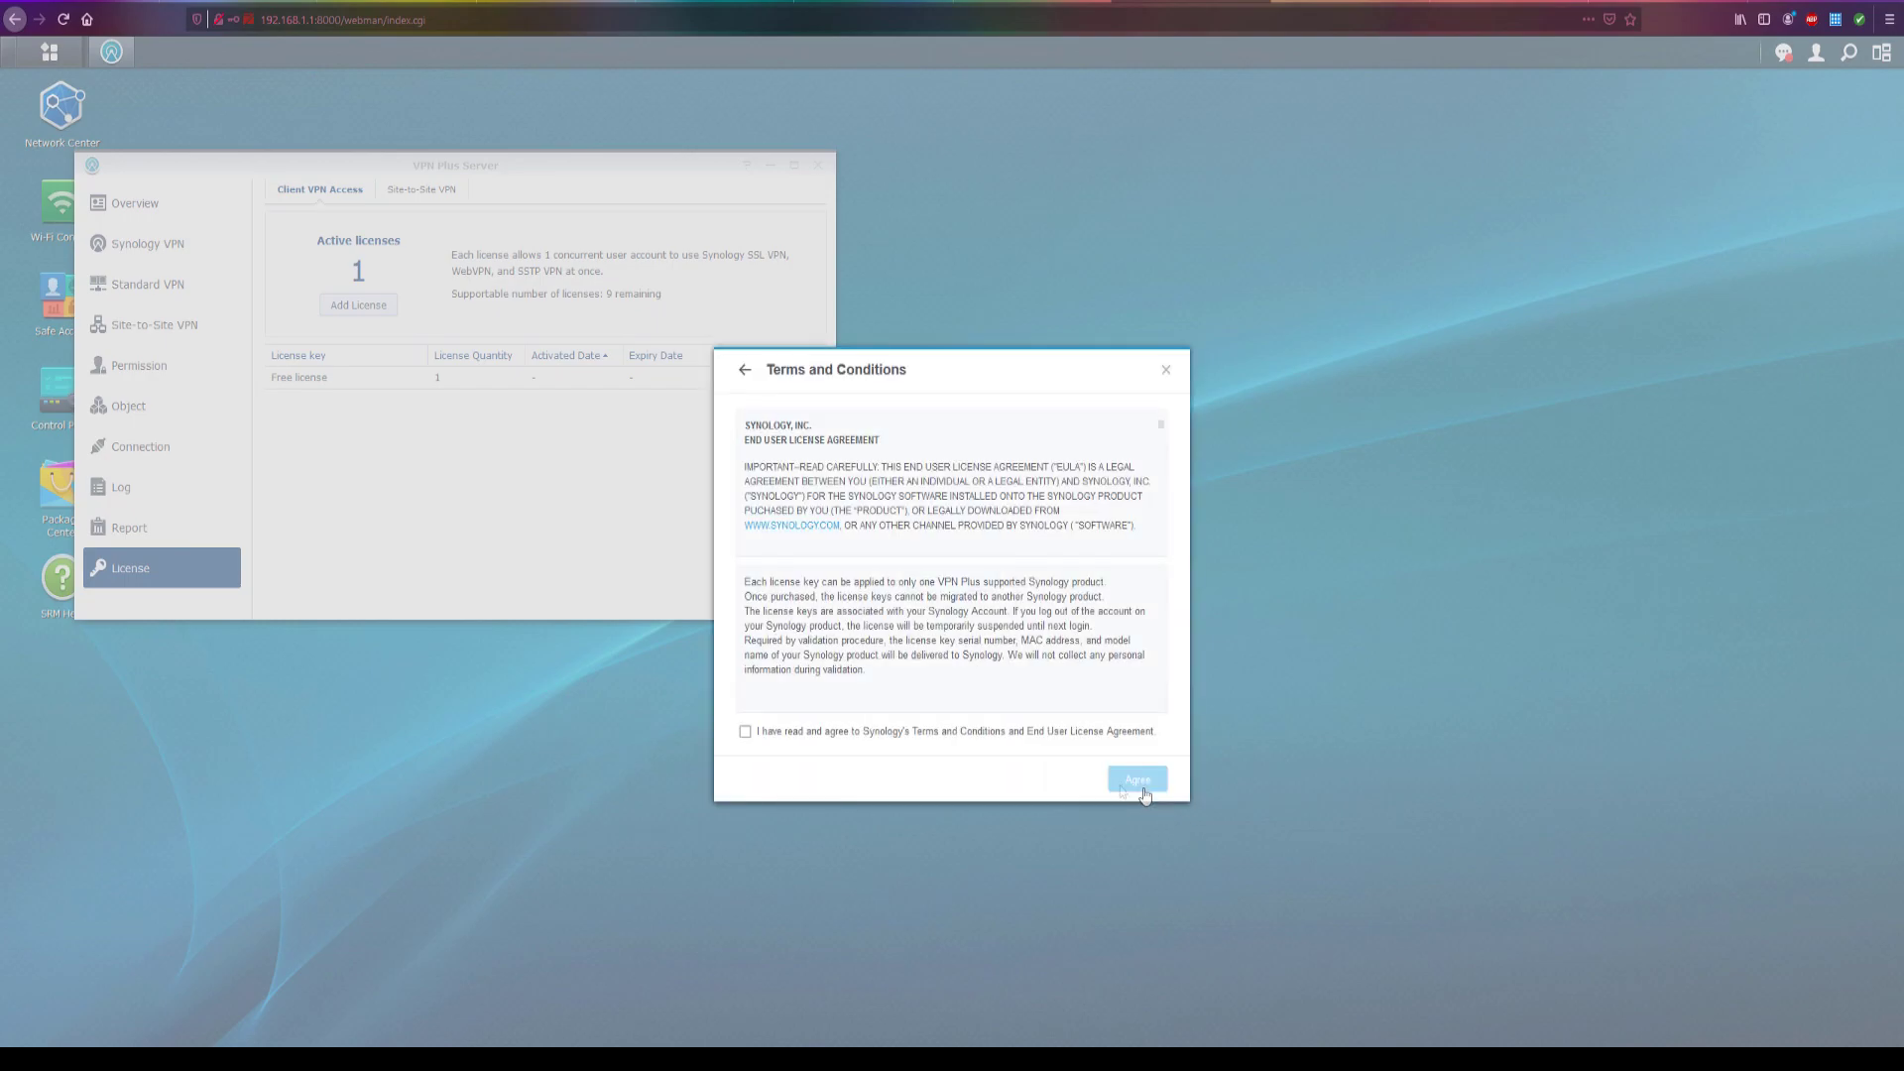
{"action": "left_click", "coordinate": [821, 731]}
{"action": "left_click_drag", "start_coordinate": [1161, 437], "coordinate": [1162, 584]}
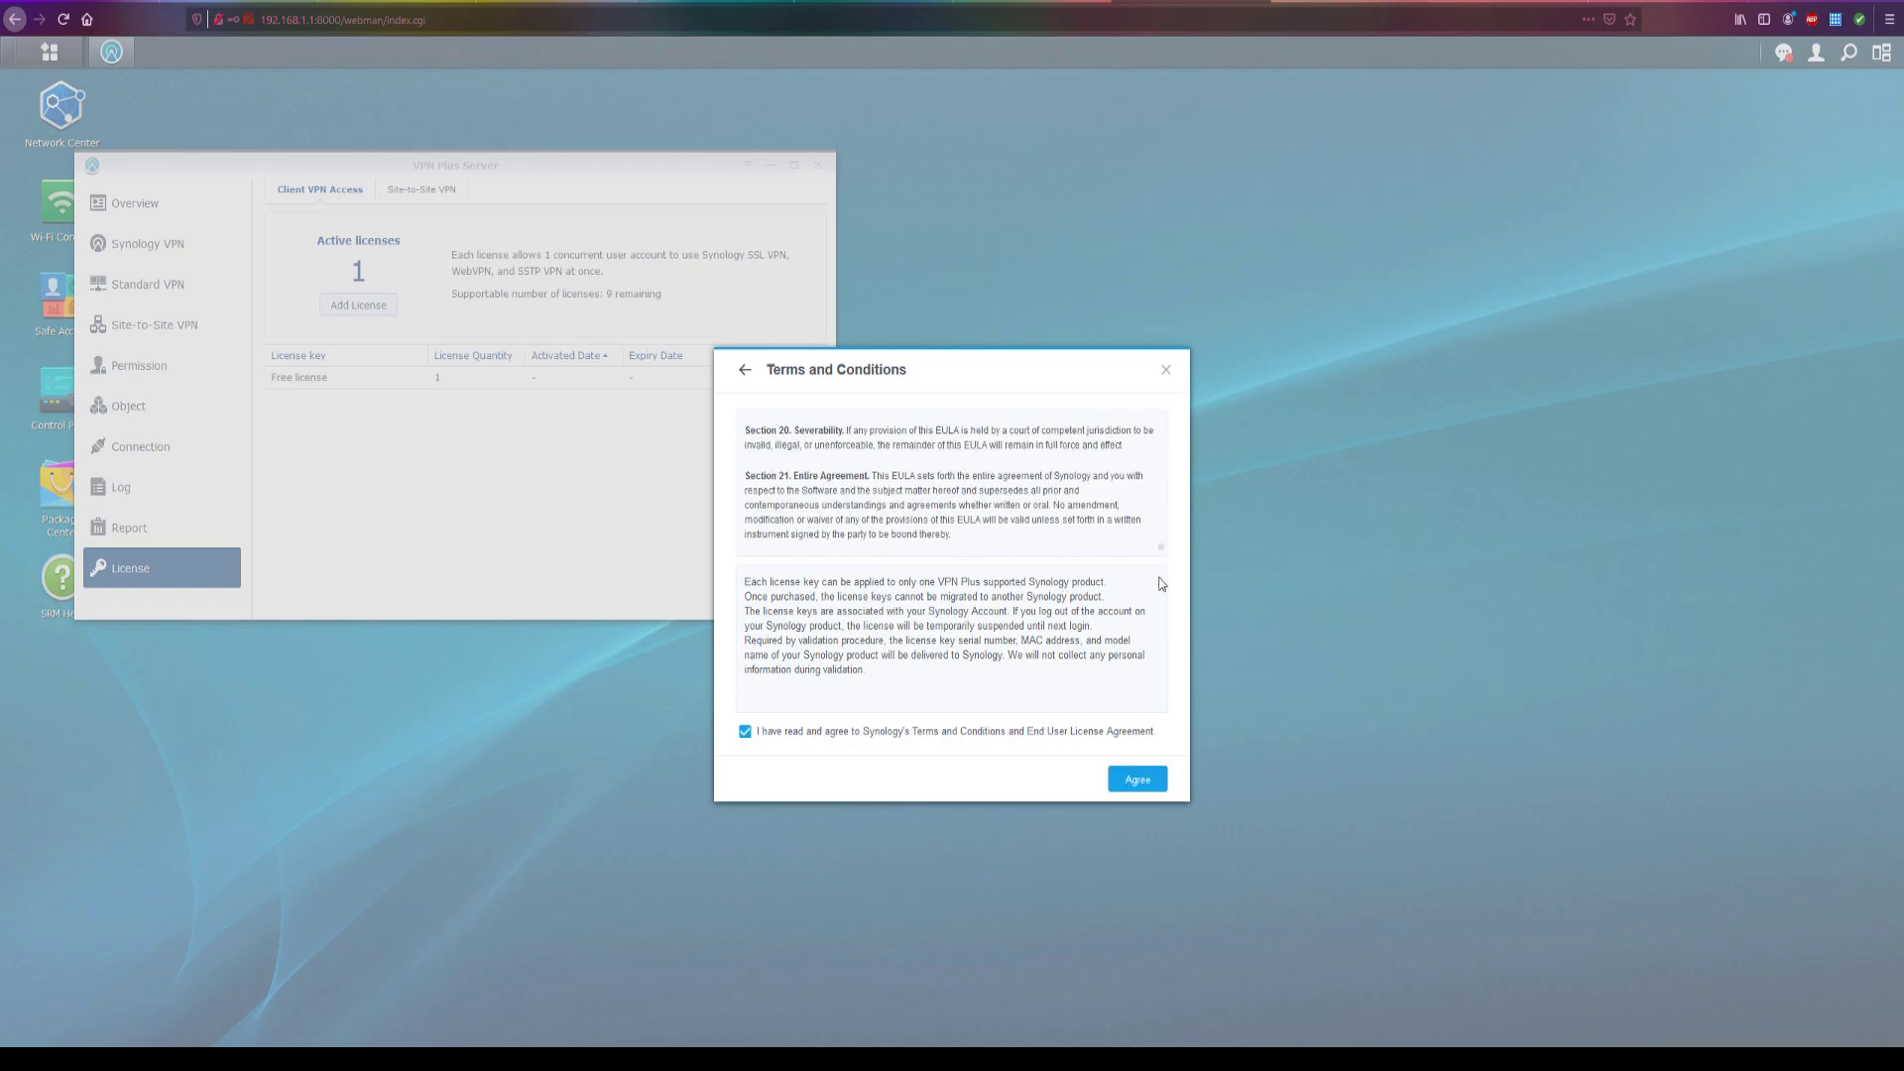
{"action": "left_click", "coordinate": [1138, 780]}
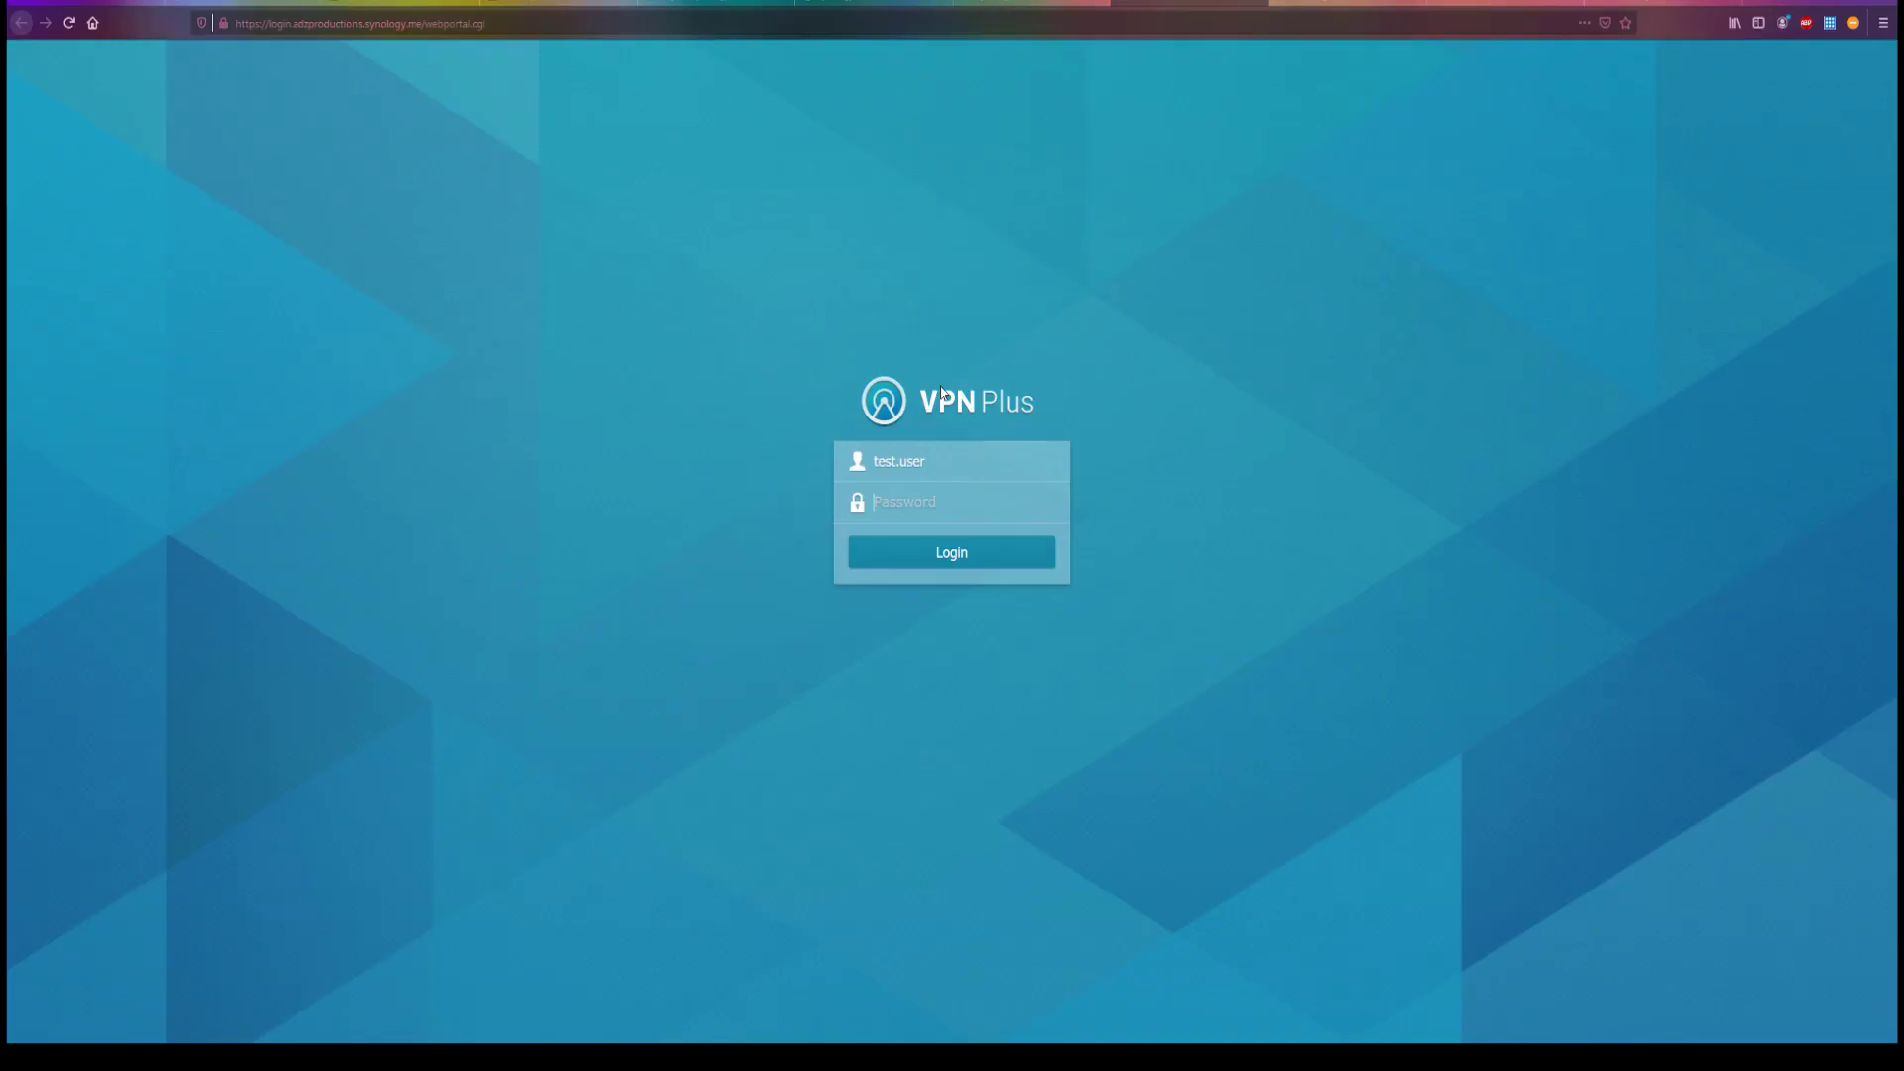
Log in to the VPN Plus web portal with the account password, then choose Configurations from the account menu
{"action": "type", "text": "********"}
{"action": "left_click", "coordinate": [917, 564]}
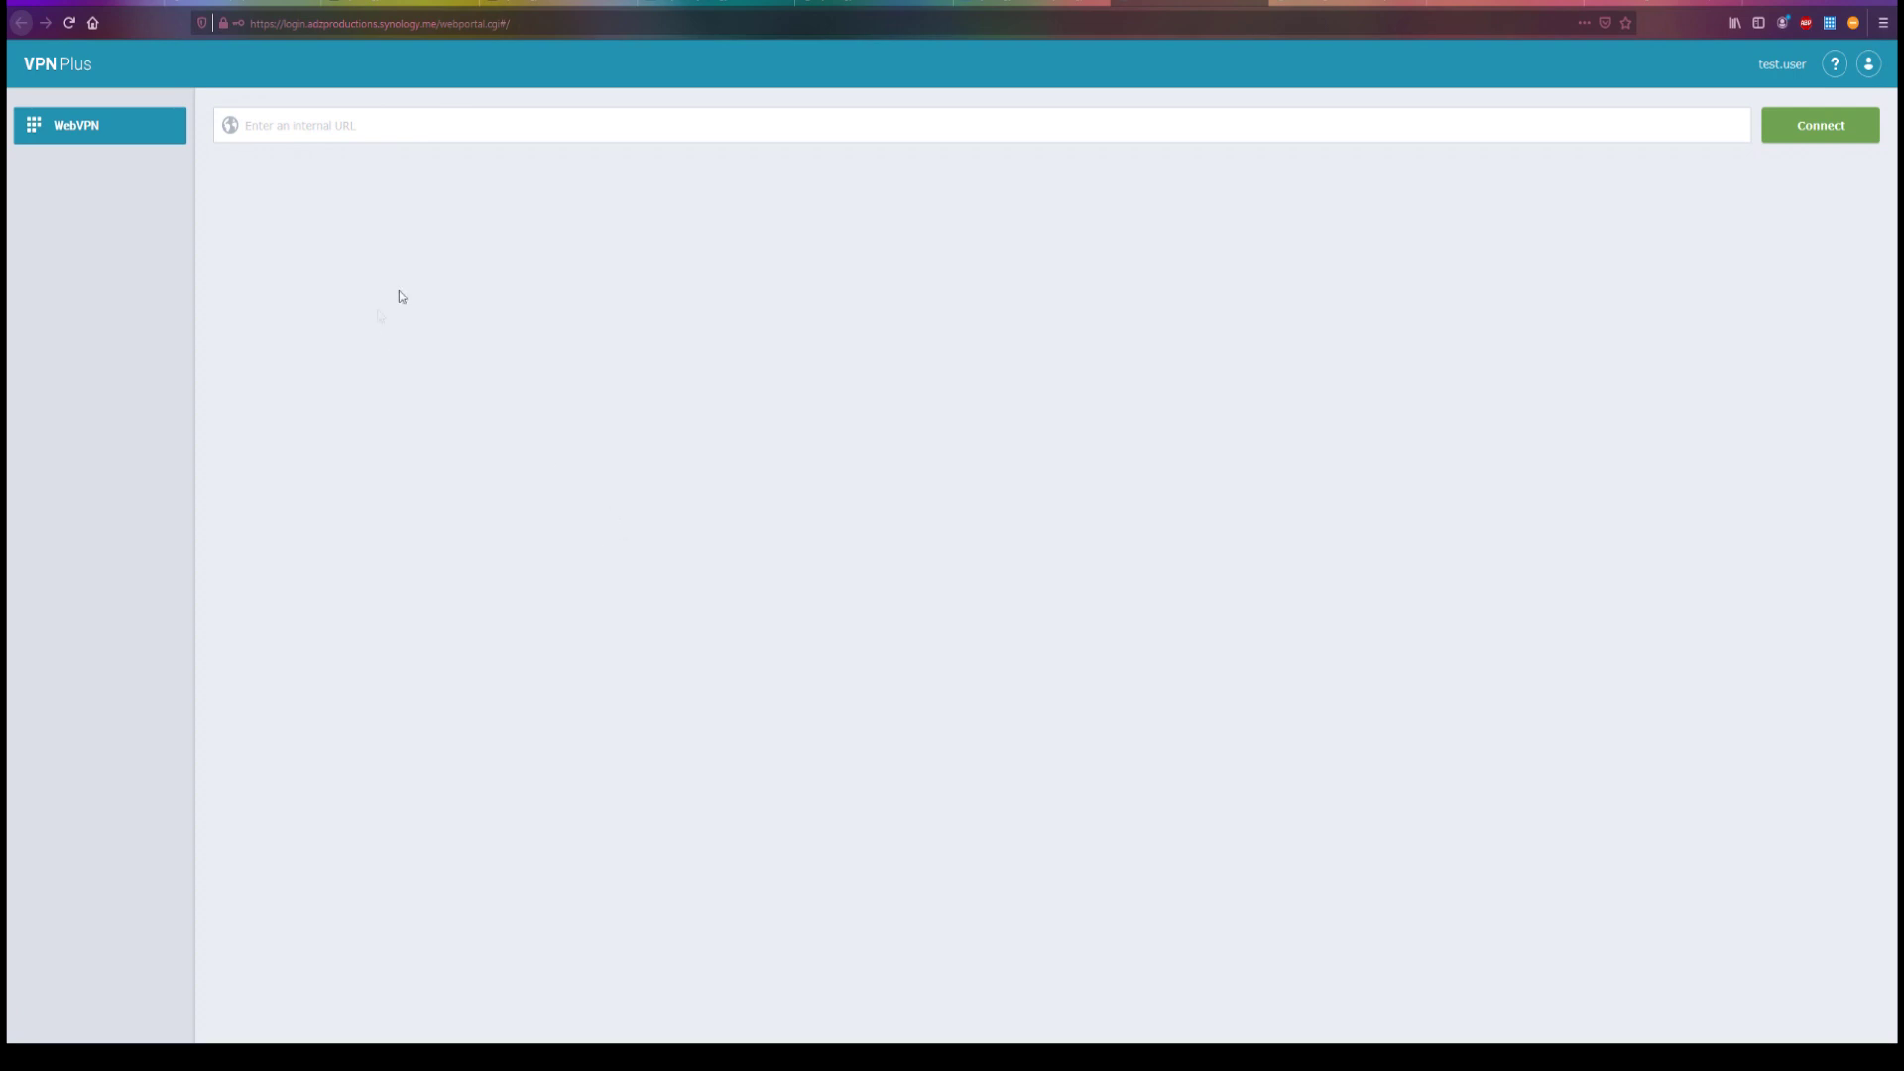
{"action": "left_click", "coordinate": [432, 133]}
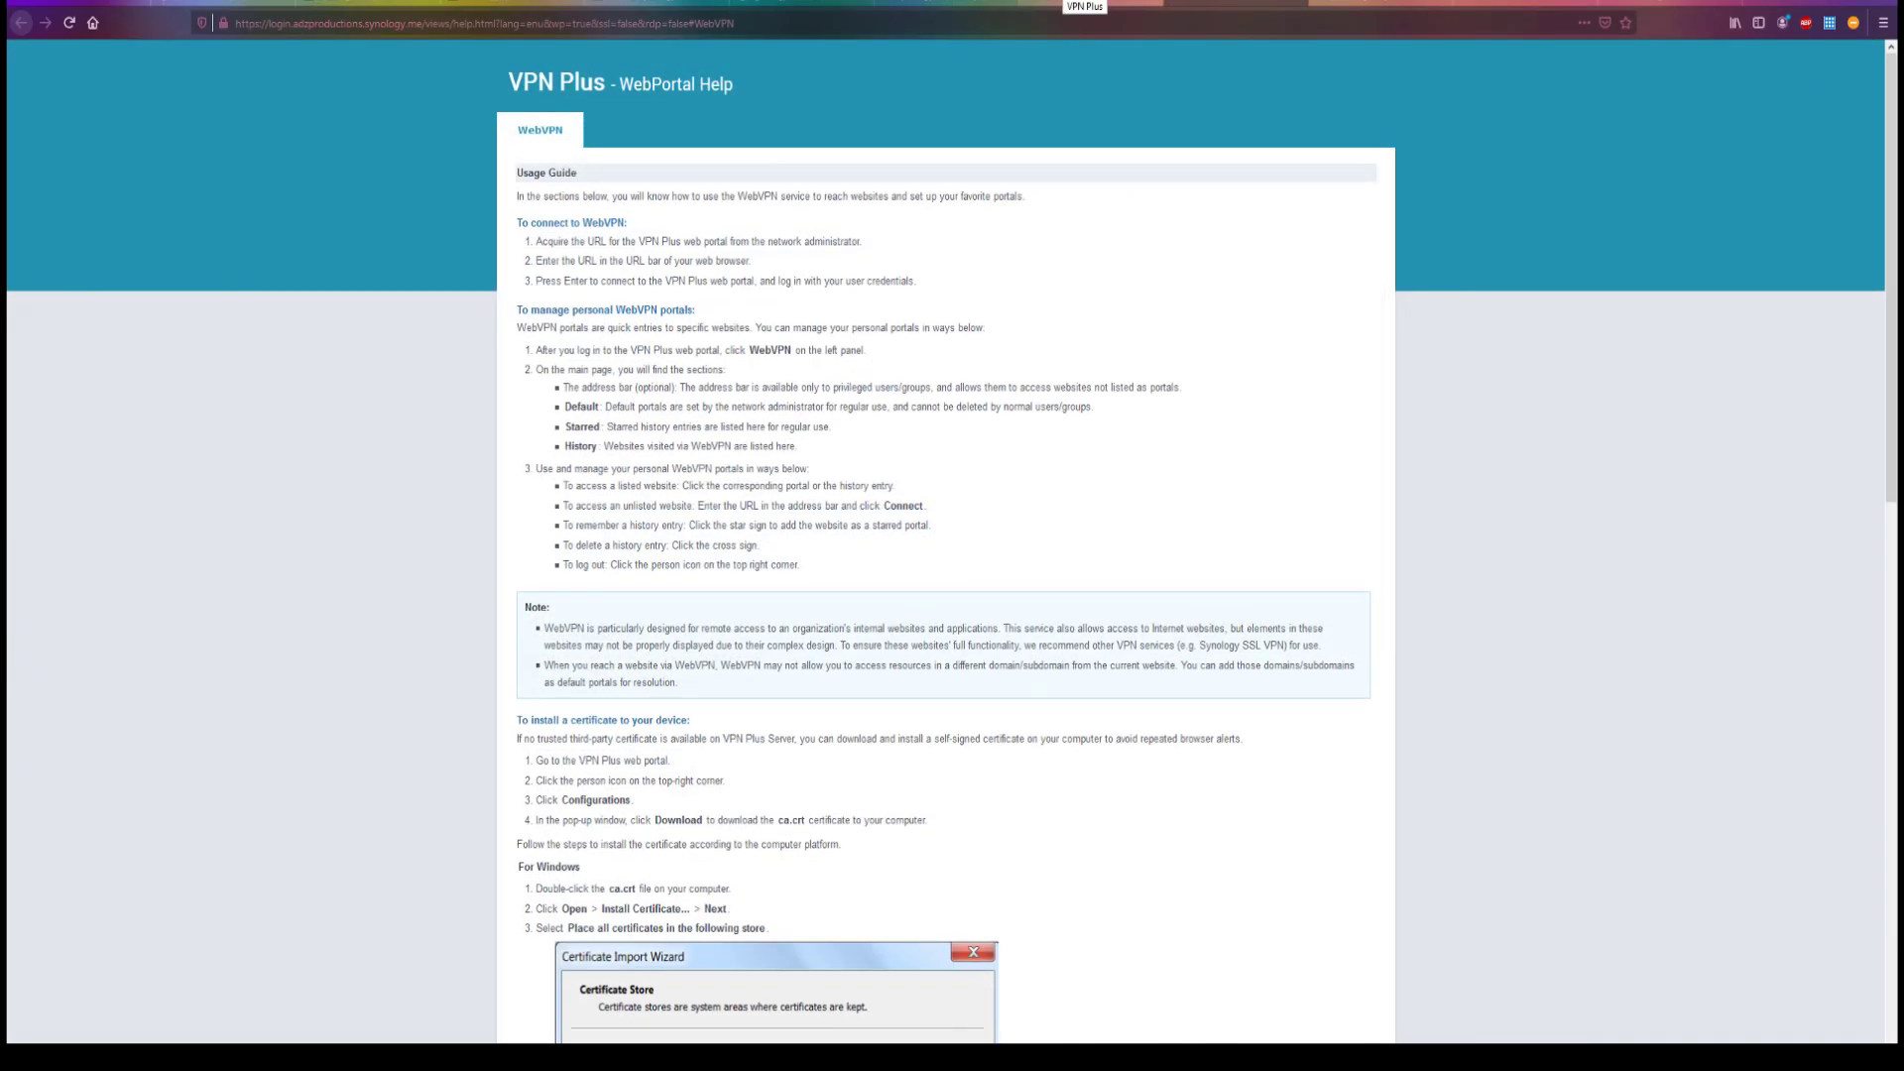
{"action": "left_click", "coordinate": [1084, 4]}
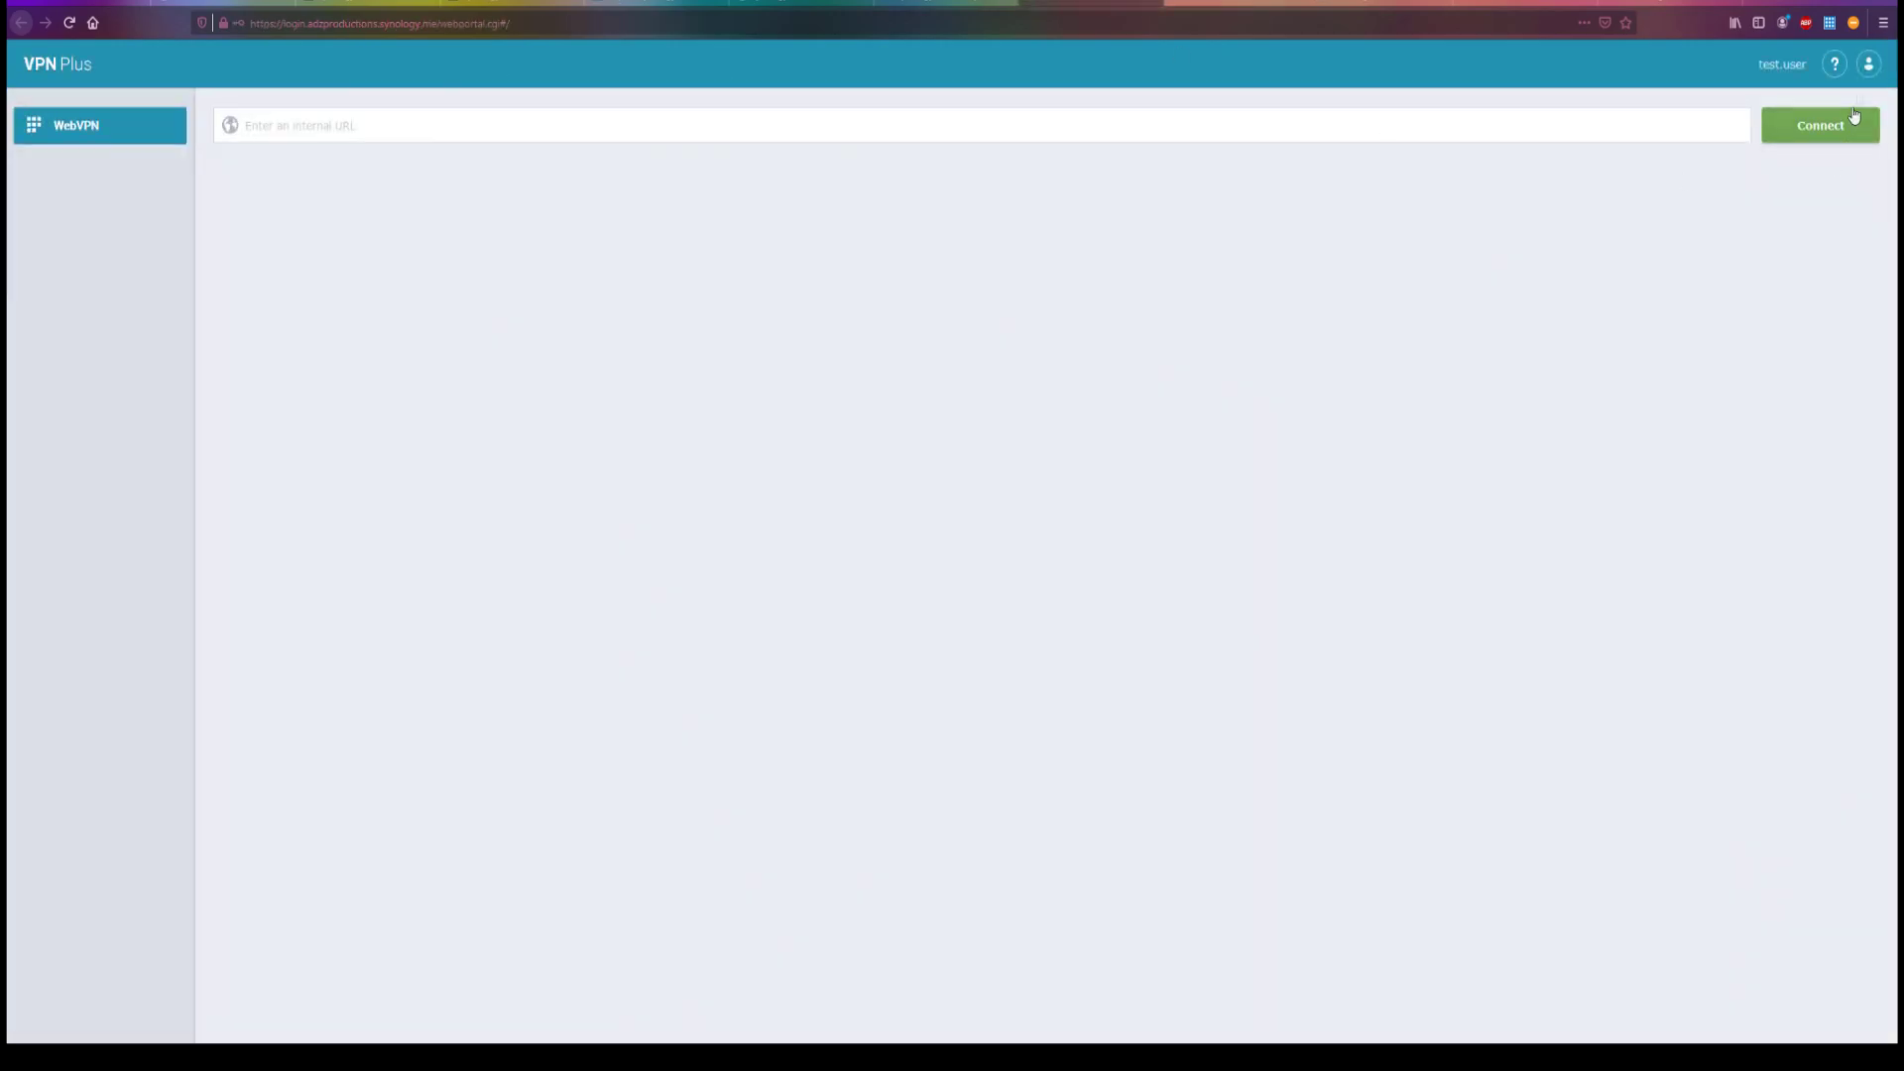
{"action": "left_click", "coordinate": [1869, 64]}
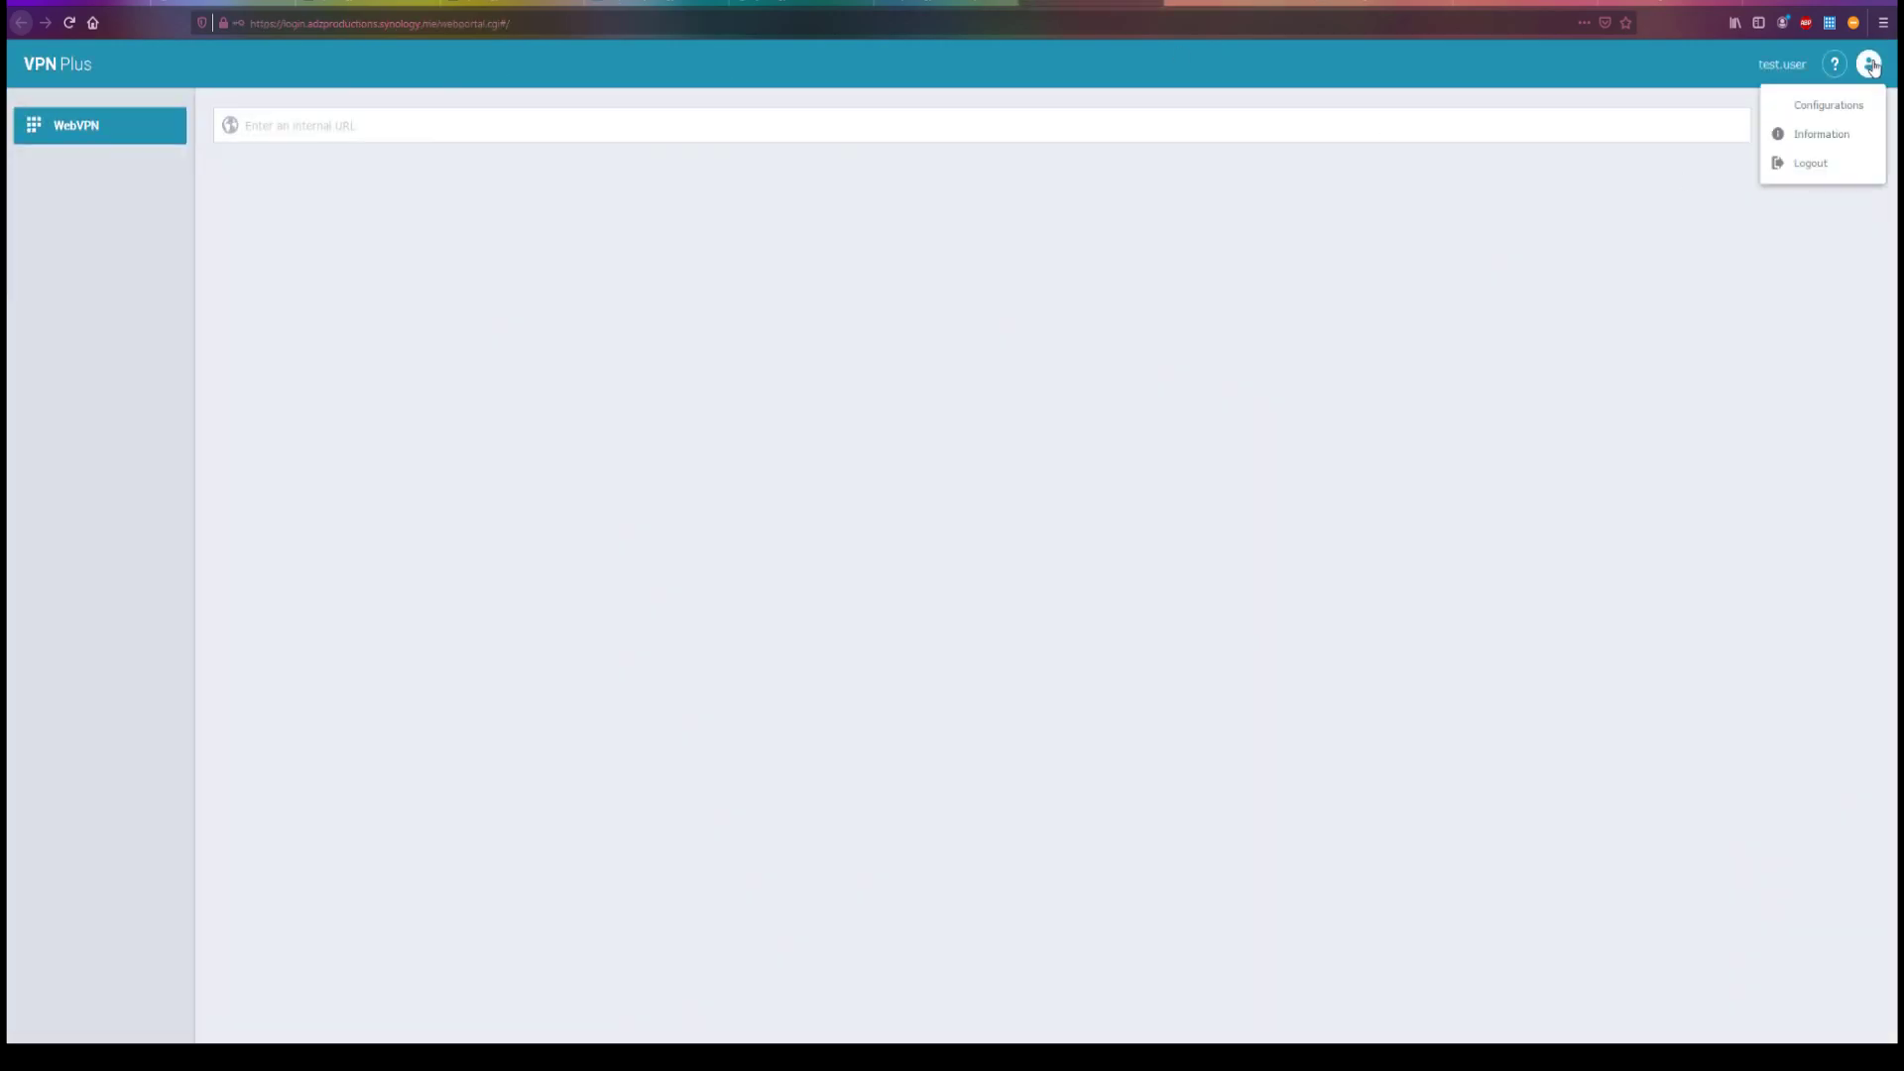
{"action": "left_click", "coordinate": [1844, 109]}
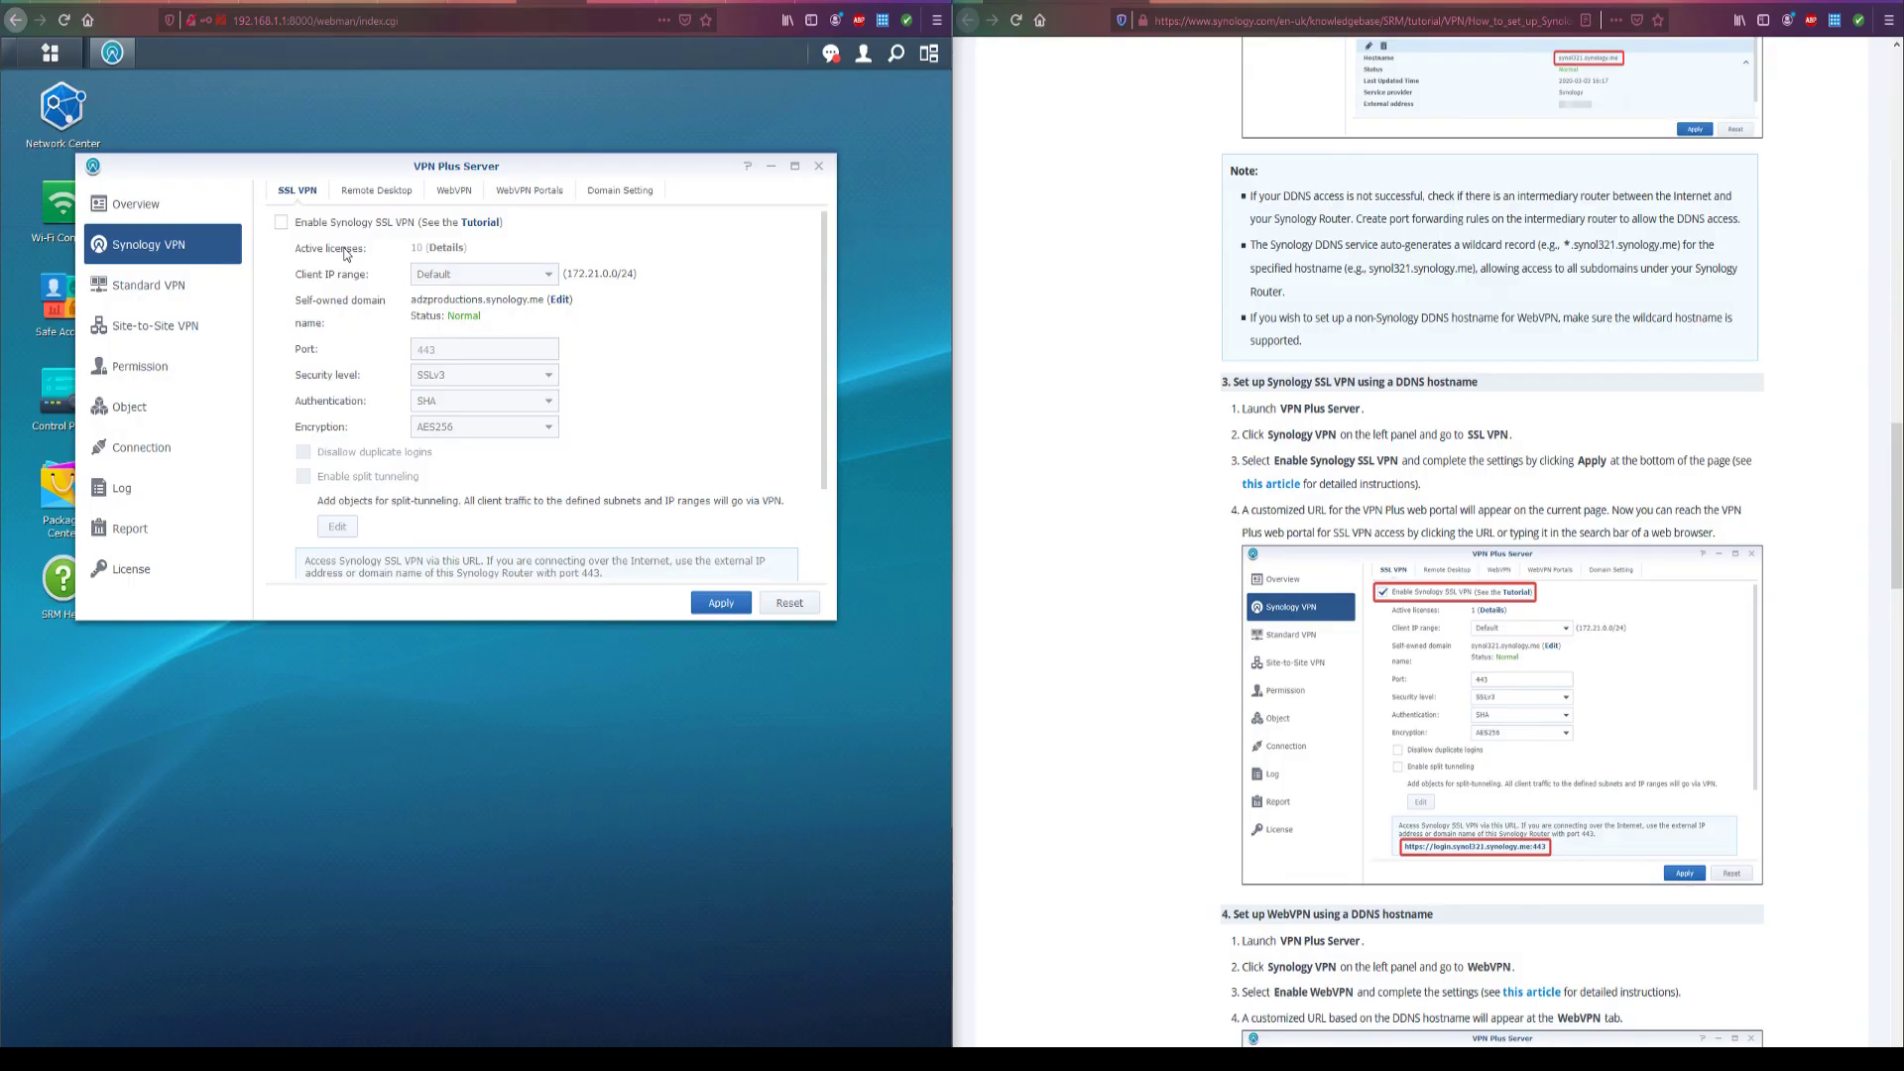
Enable Synology SSL VPN, keeping the Default client IP range
{"action": "left_click", "coordinate": [282, 222]}
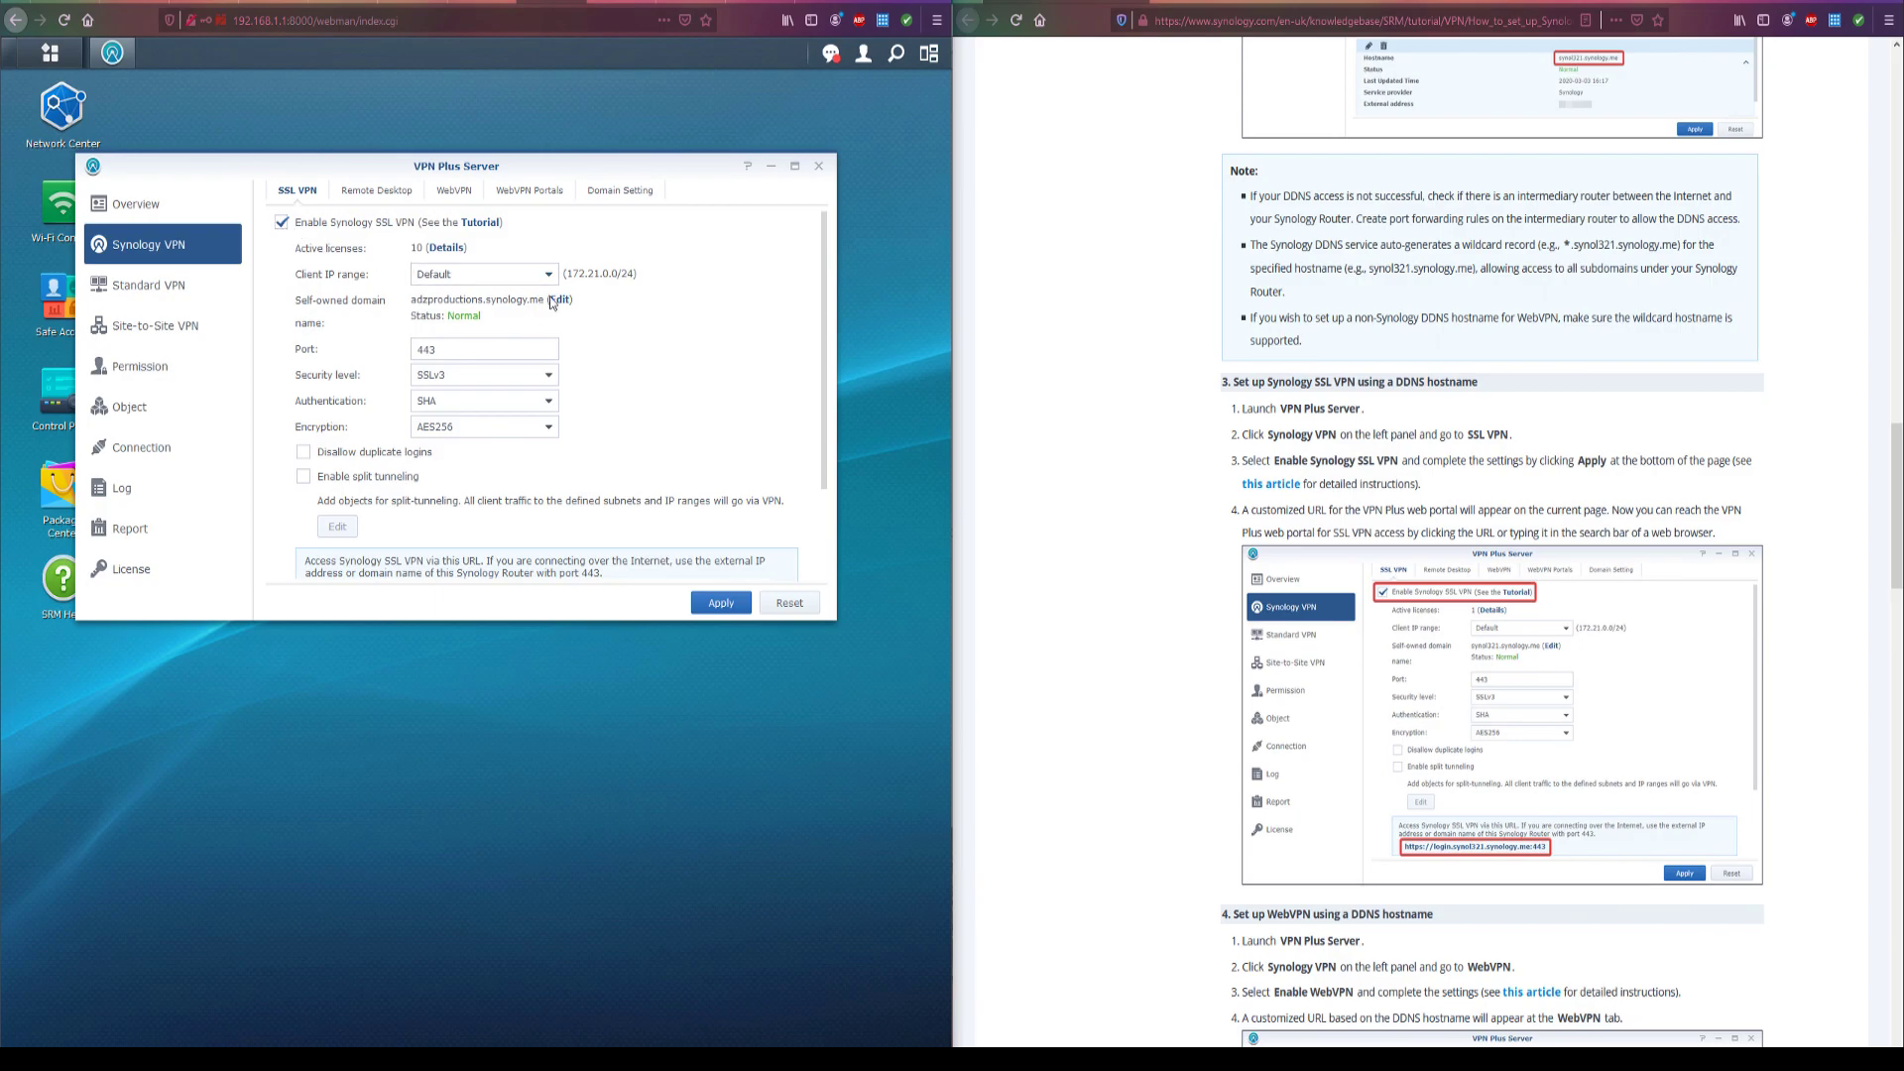
{"action": "left_click", "coordinate": [525, 275]}
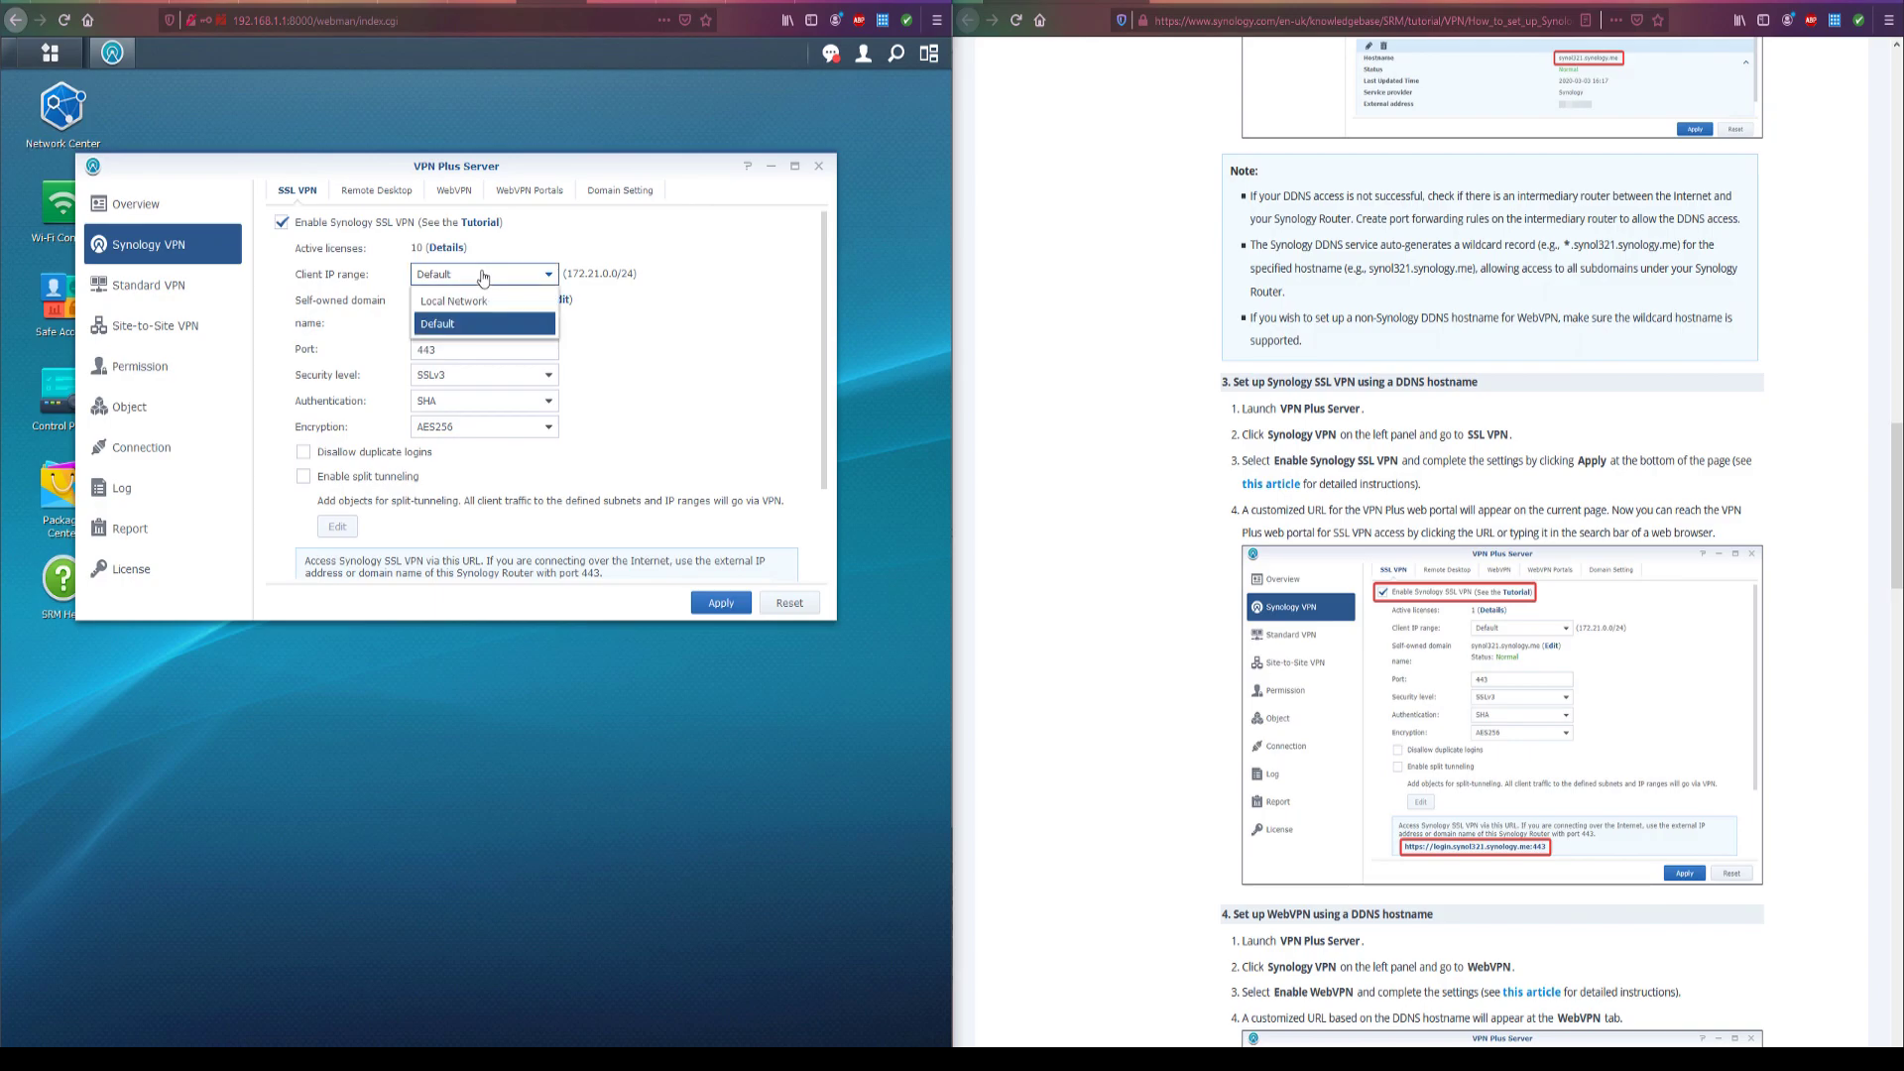
{"action": "left_click", "coordinate": [674, 355]}
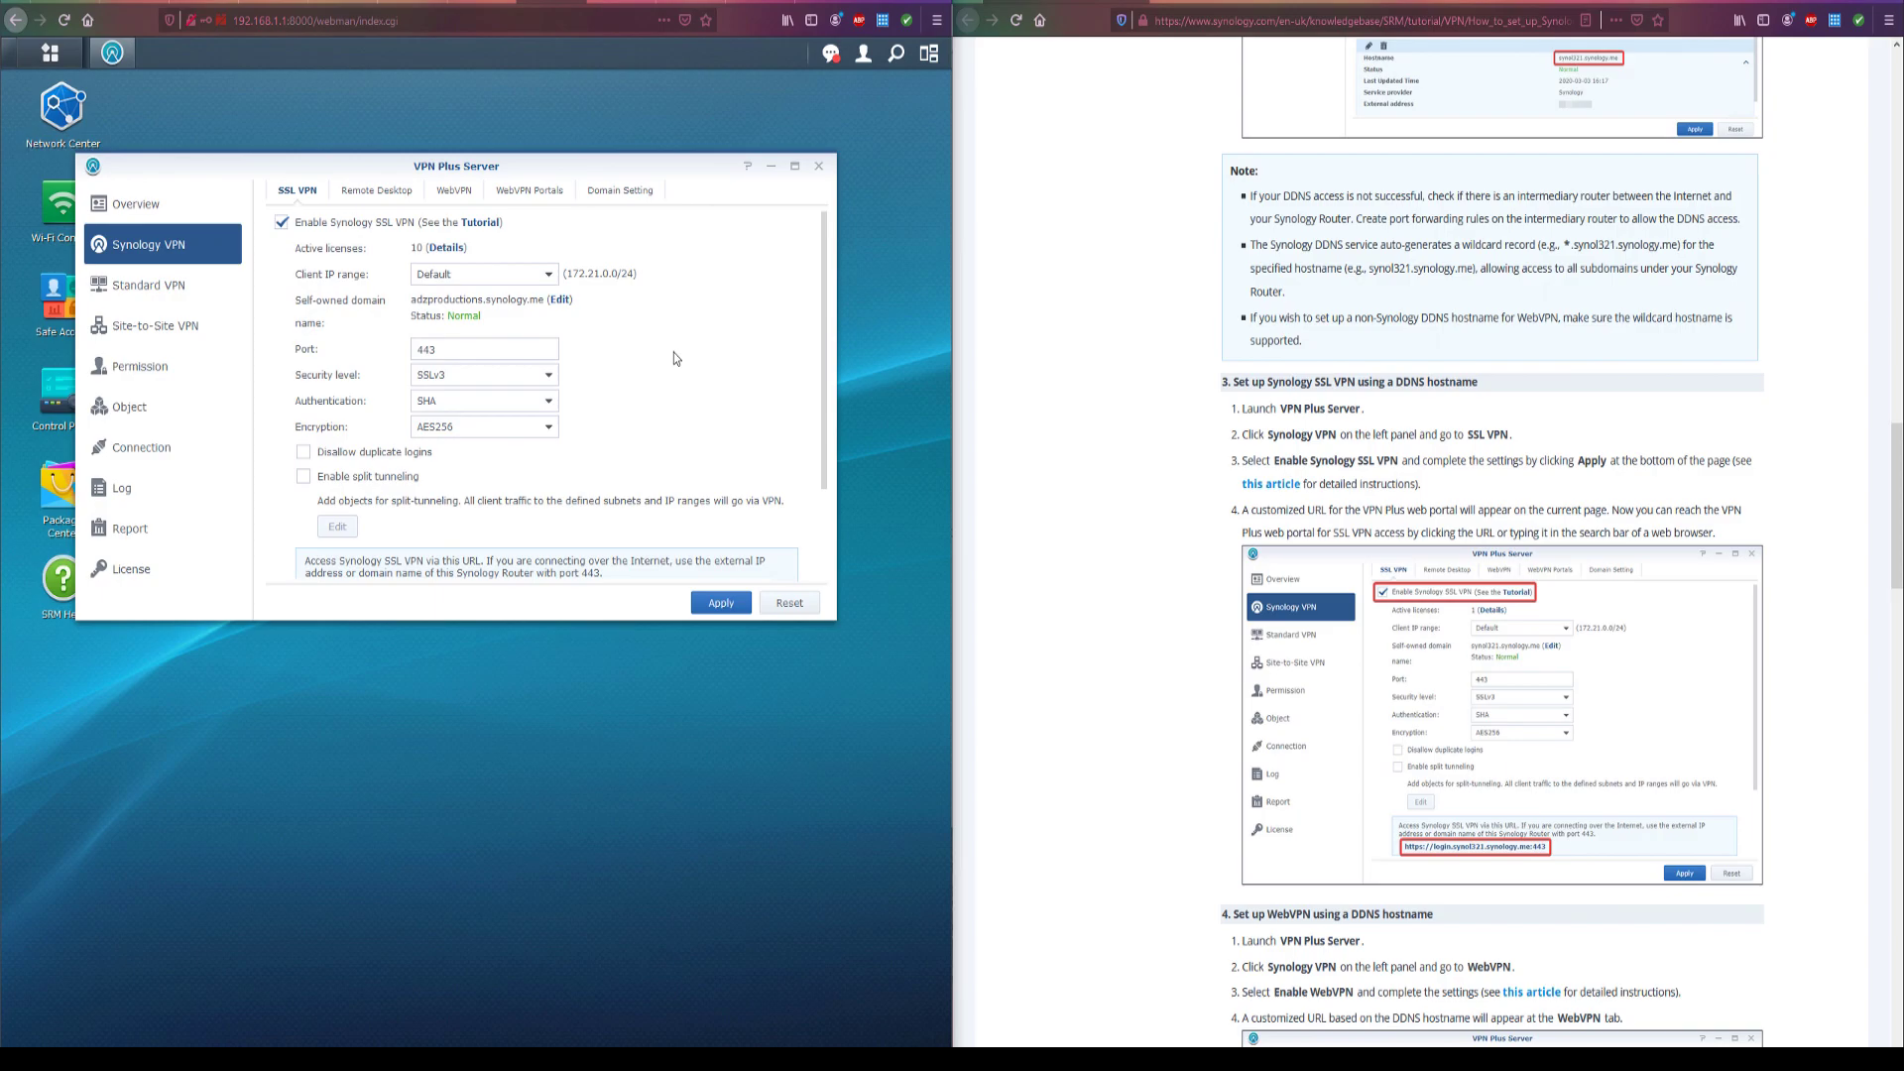
Review the remaining SSL VPN settings, then show the WebVPN settings with the DDNS access URL on port 443
{"action": "scroll", "coordinate": [663, 413], "scroll_direction": "down", "scroll_amount": 1}
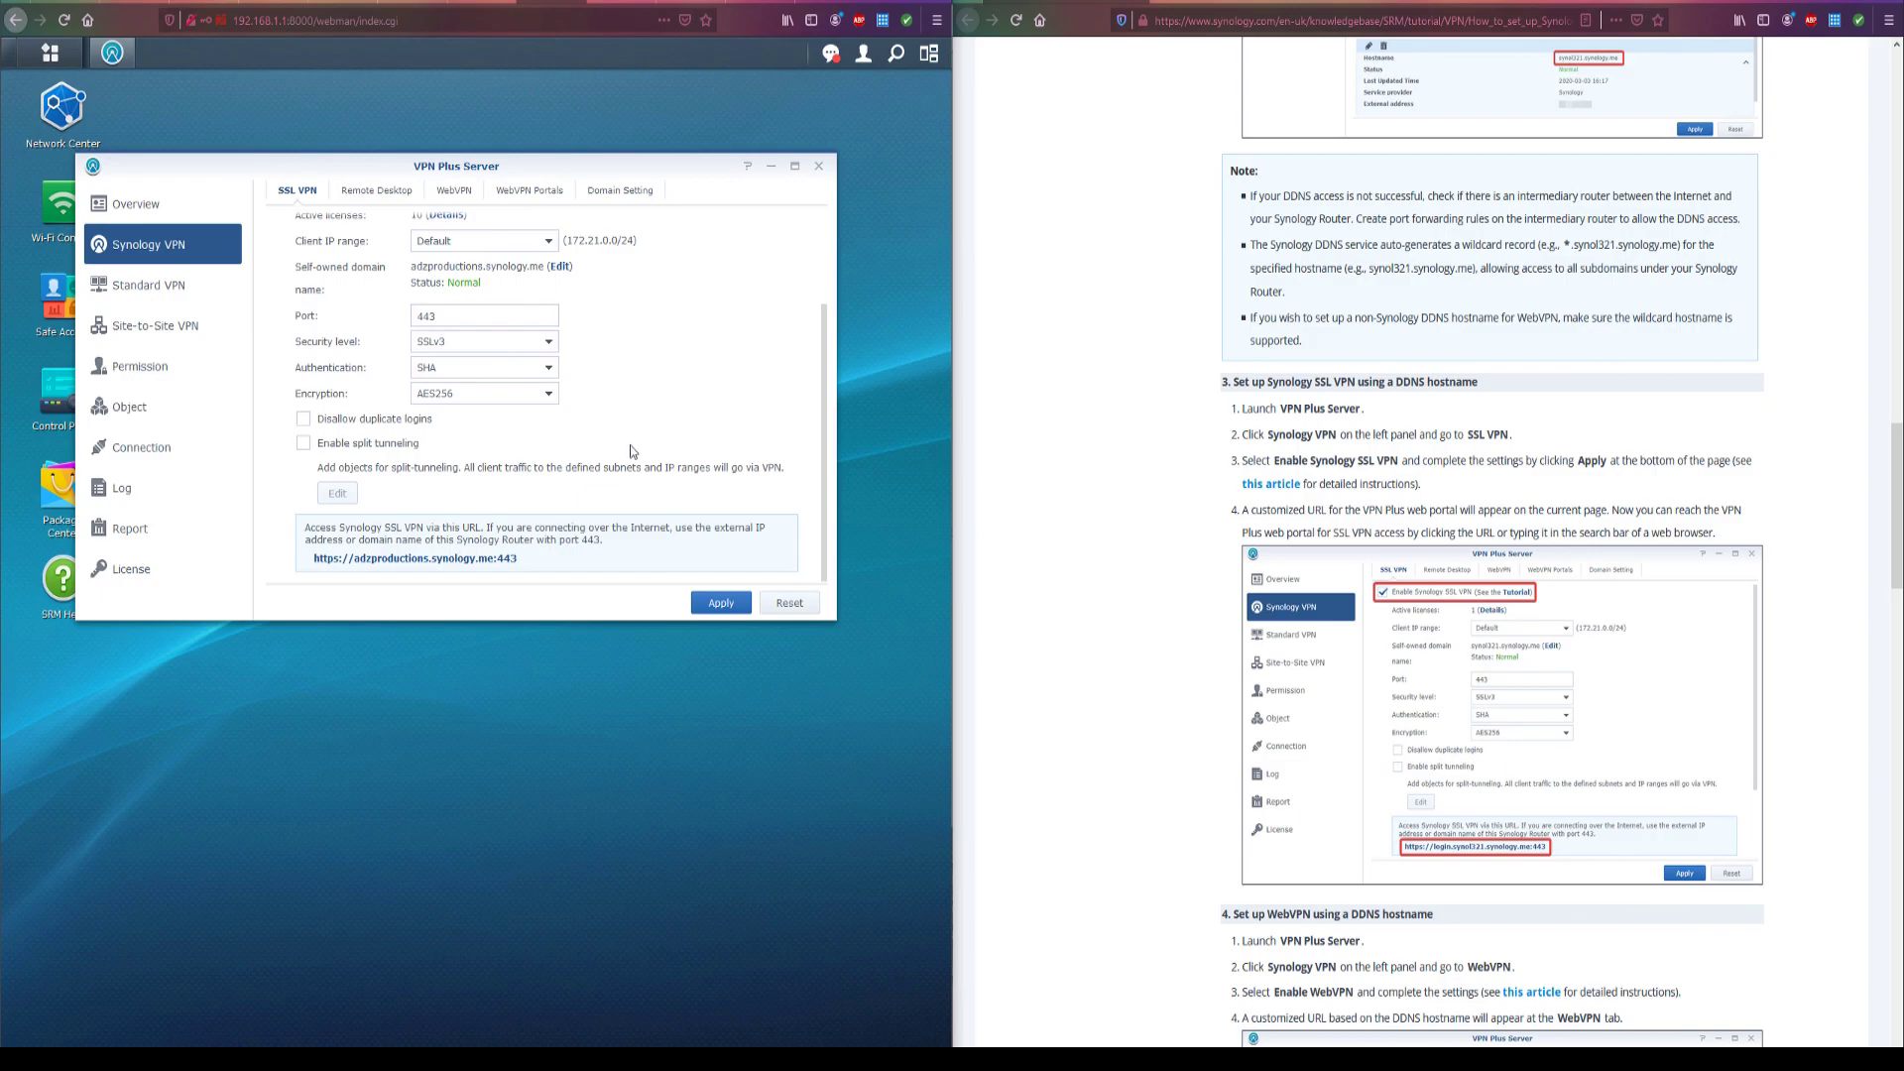
{"action": "scroll", "coordinate": [1186, 832], "scroll_direction": "down", "scroll_amount": 5}
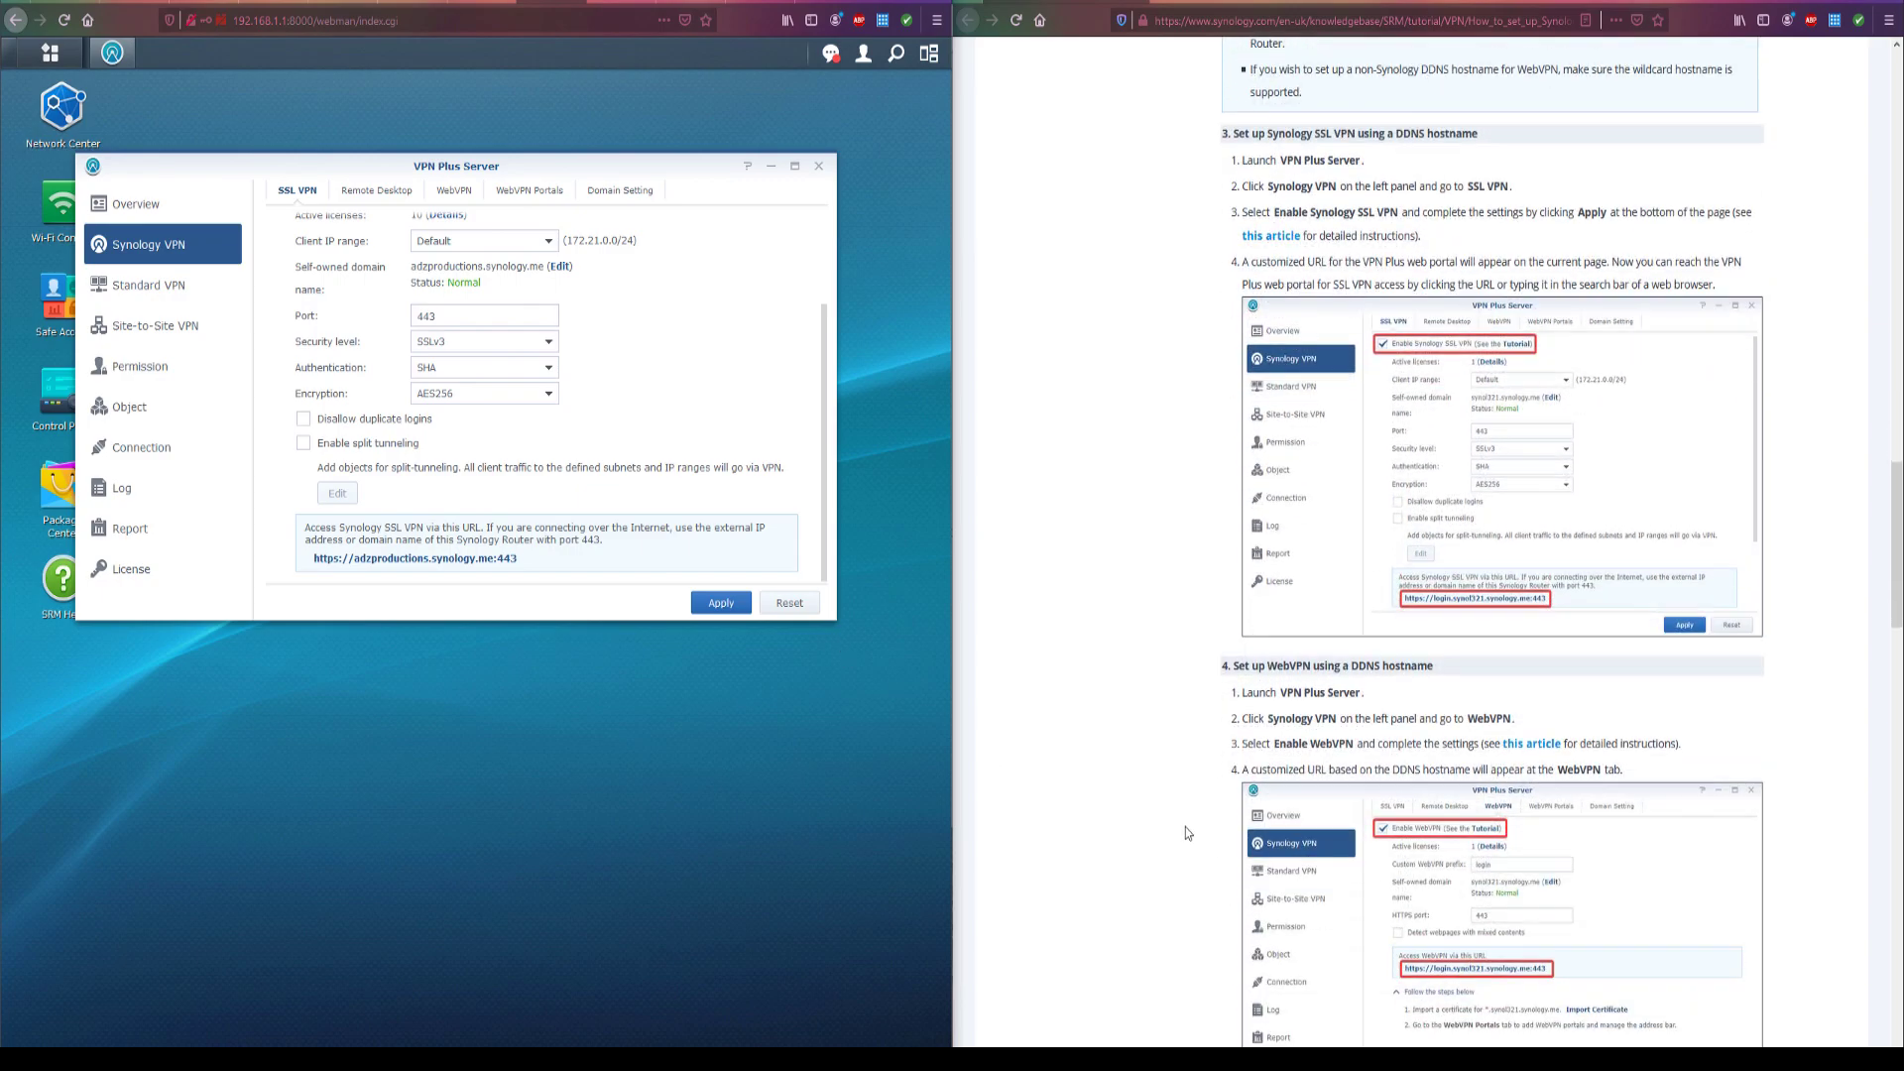
{"action": "scroll", "coordinate": [1187, 832], "scroll_direction": "down", "scroll_amount": 5}
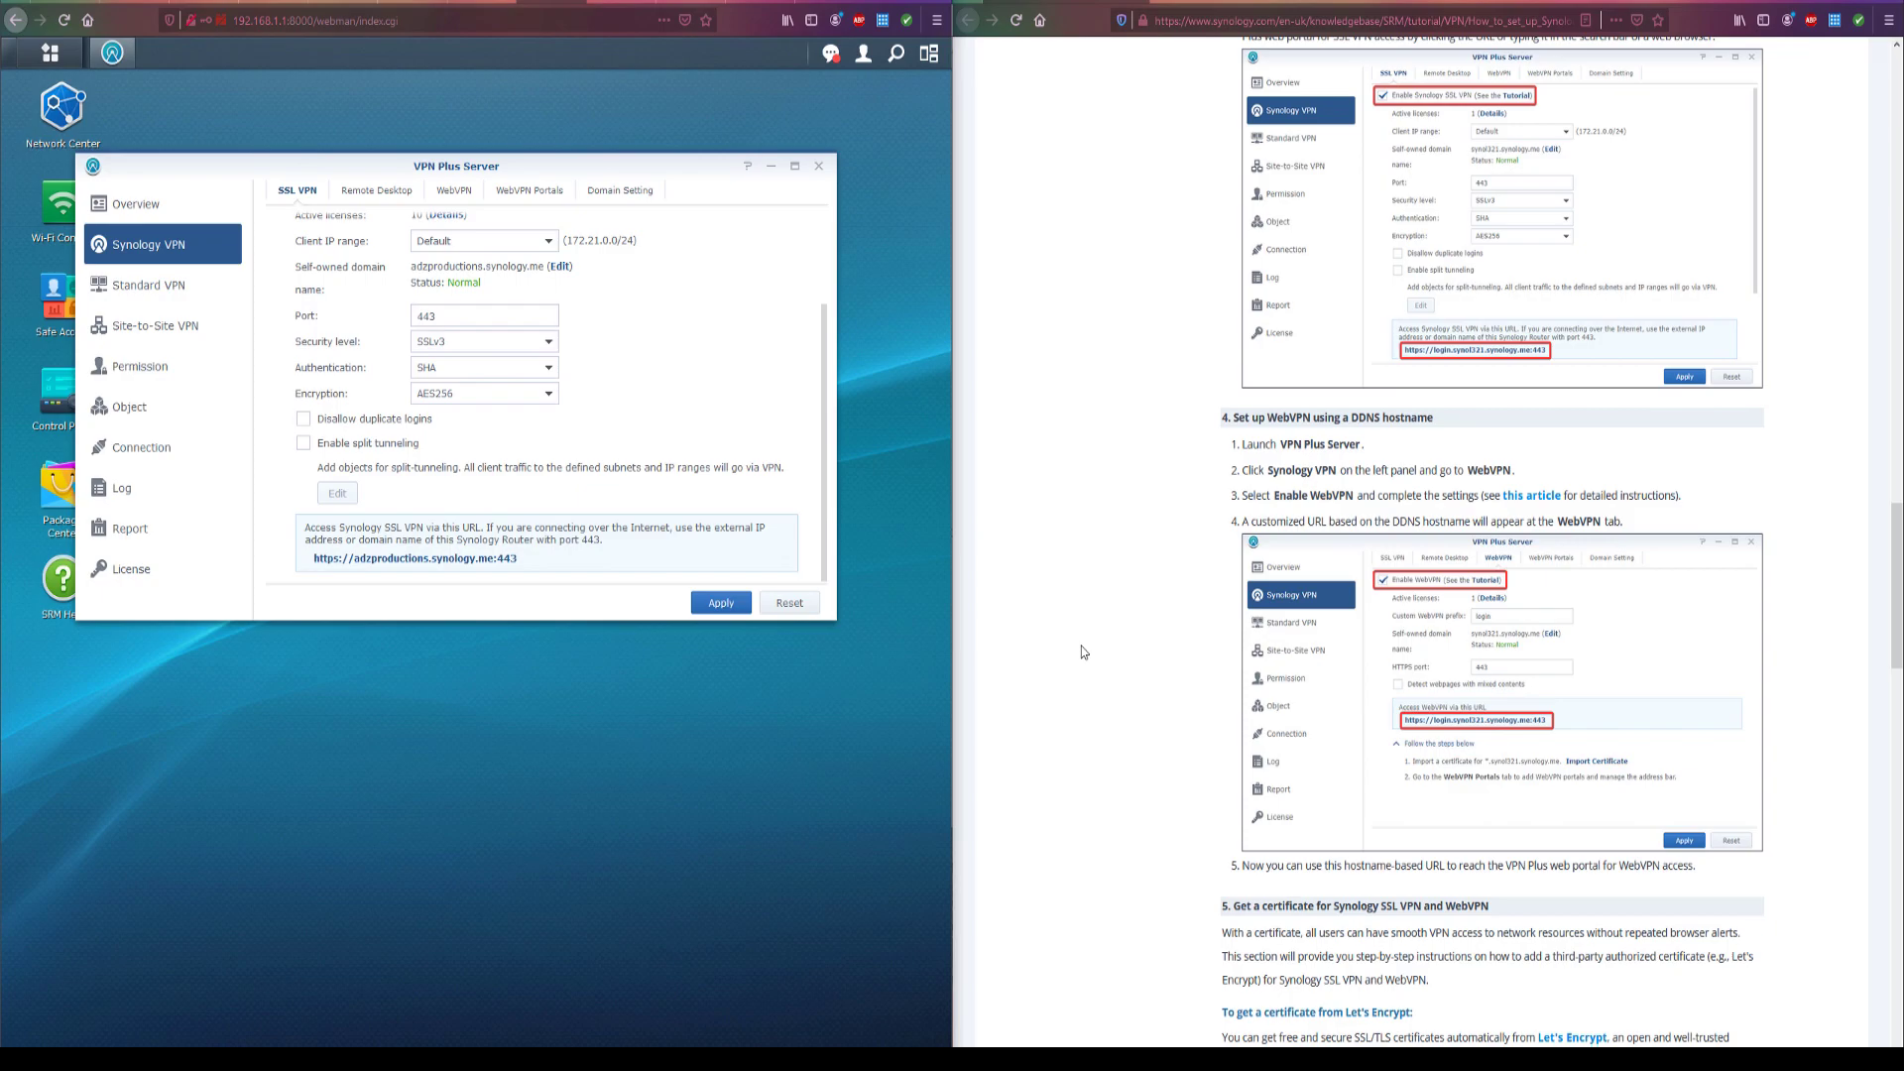
{"action": "scroll", "coordinate": [635, 513], "scroll_direction": "up", "scroll_amount": 1}
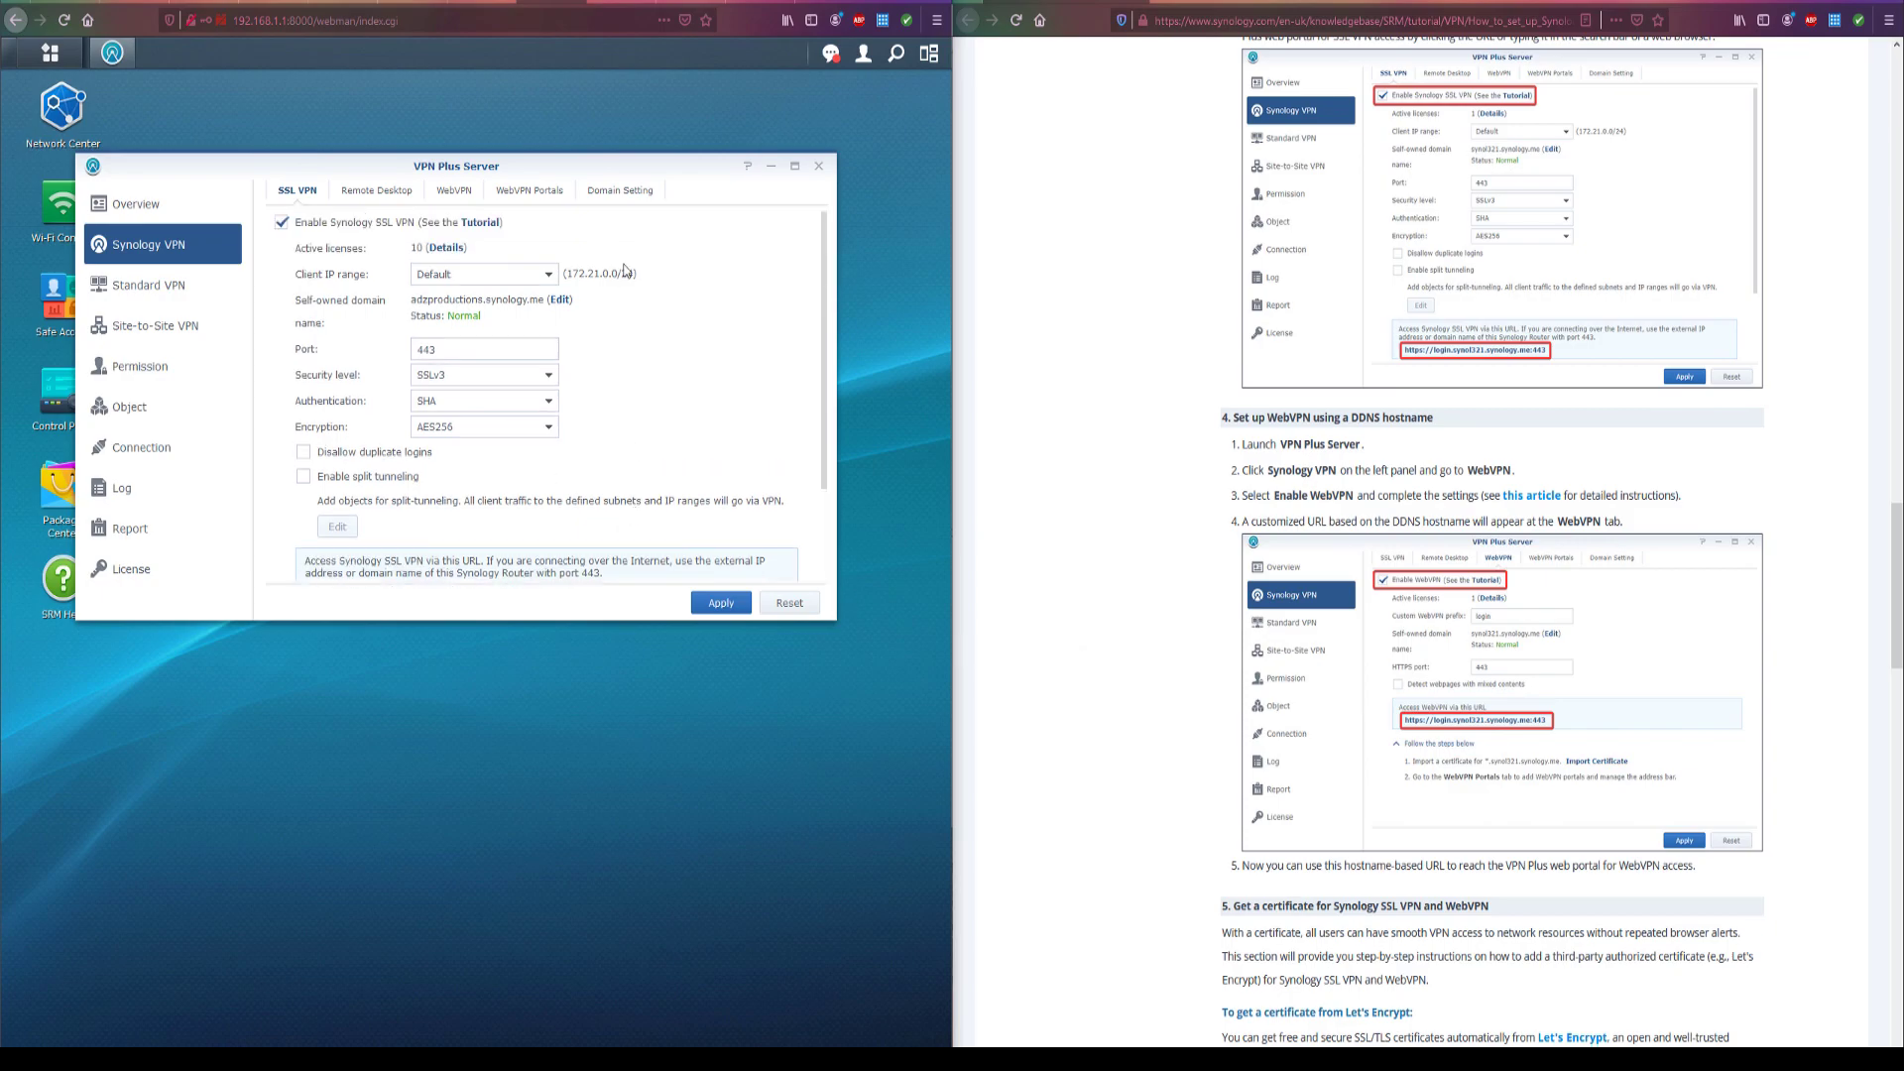
{"action": "scroll", "coordinate": [625, 270], "scroll_direction": "down", "scroll_amount": 1}
{"action": "scroll", "coordinate": [1210, 778], "scroll_direction": "up", "scroll_amount": 3}
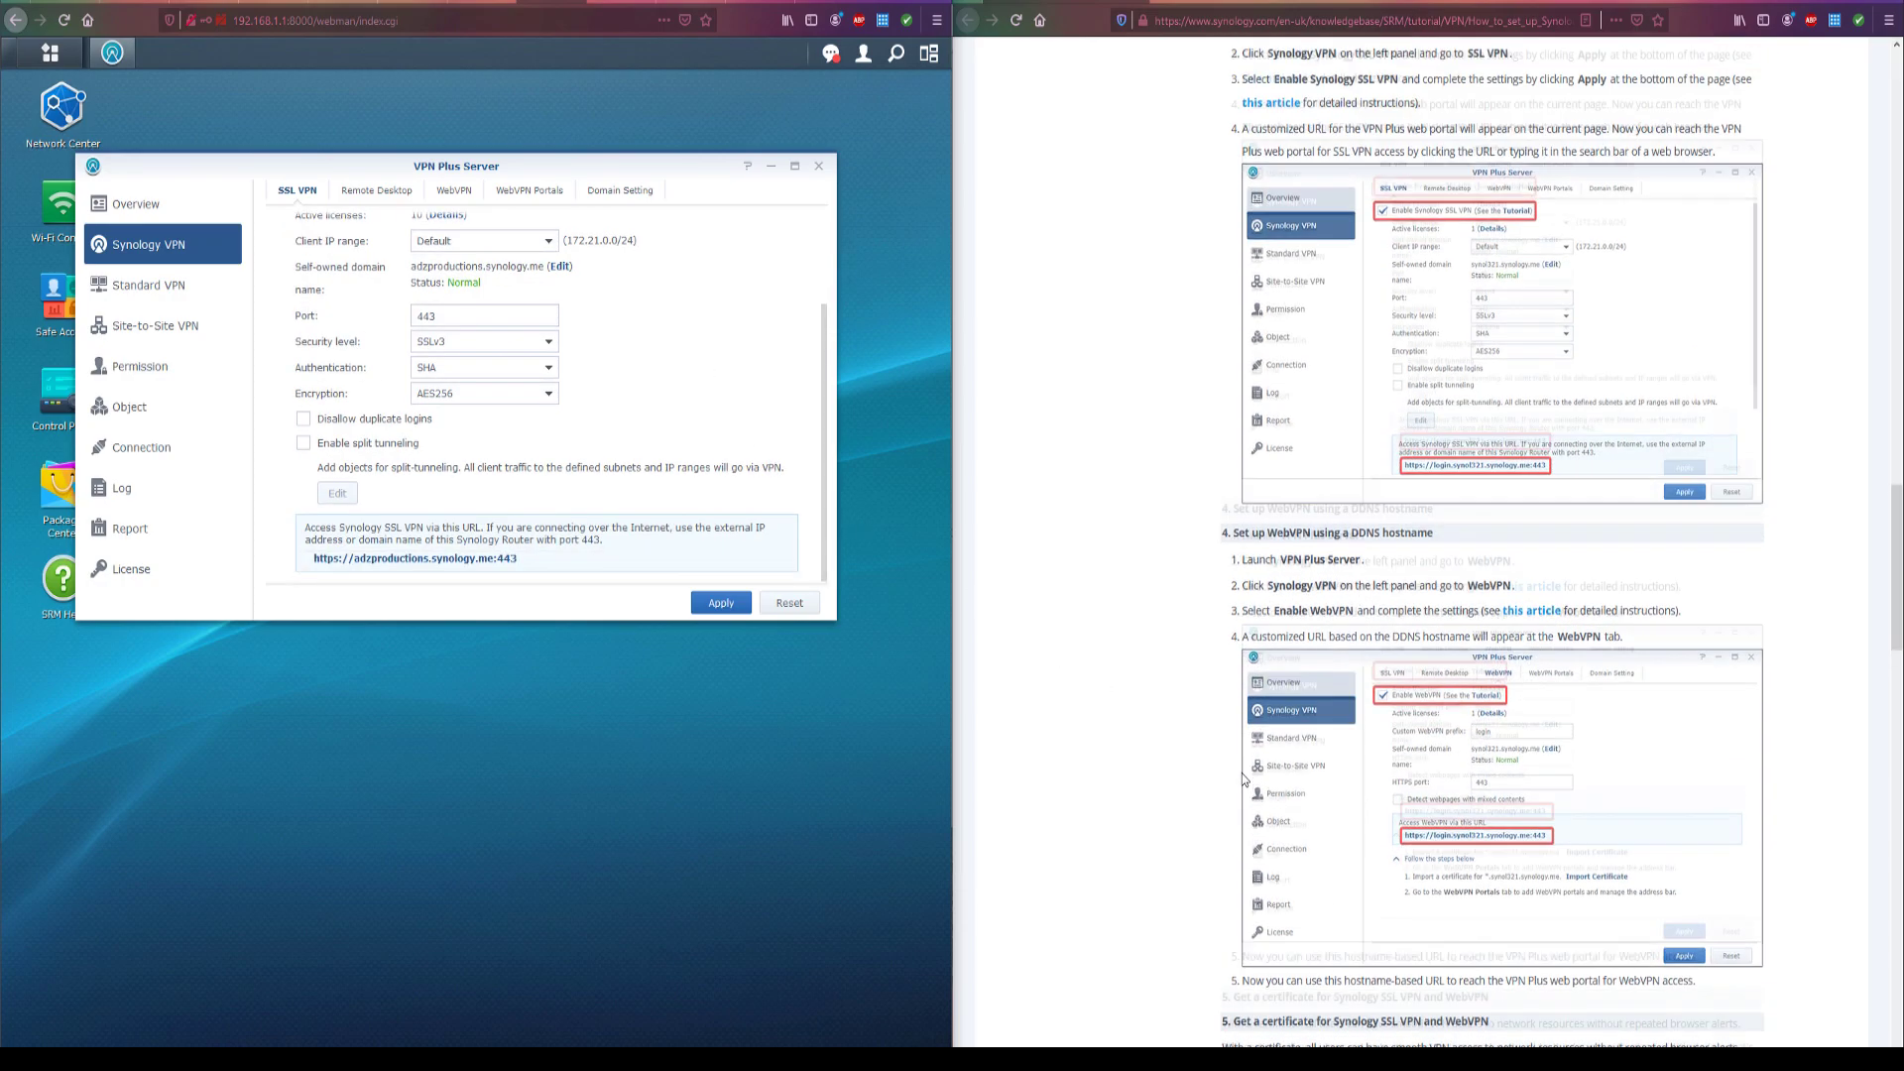
{"action": "scroll", "coordinate": [476, 208], "scroll_direction": "up", "scroll_amount": 1}
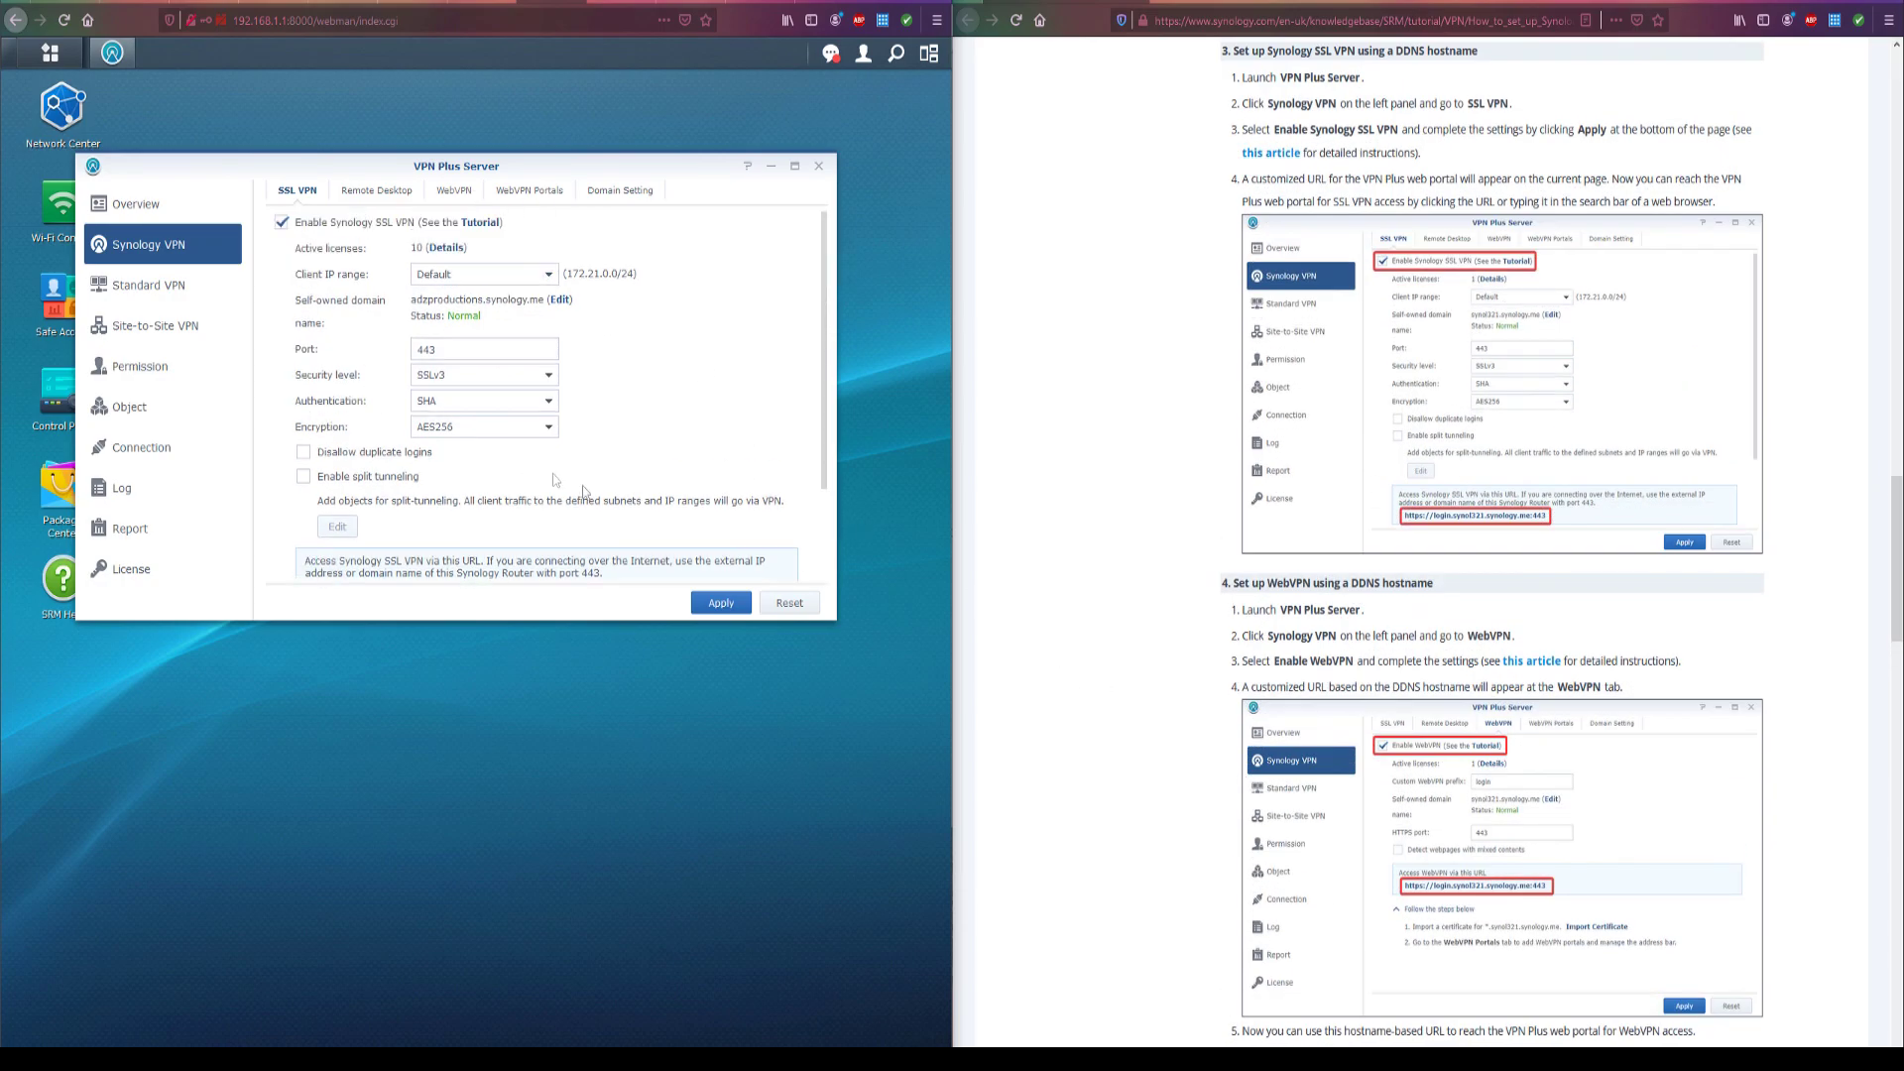
{"action": "left_click", "coordinate": [452, 191]}
{"action": "scroll", "coordinate": [1233, 839], "scroll_direction": "down", "scroll_amount": 7}
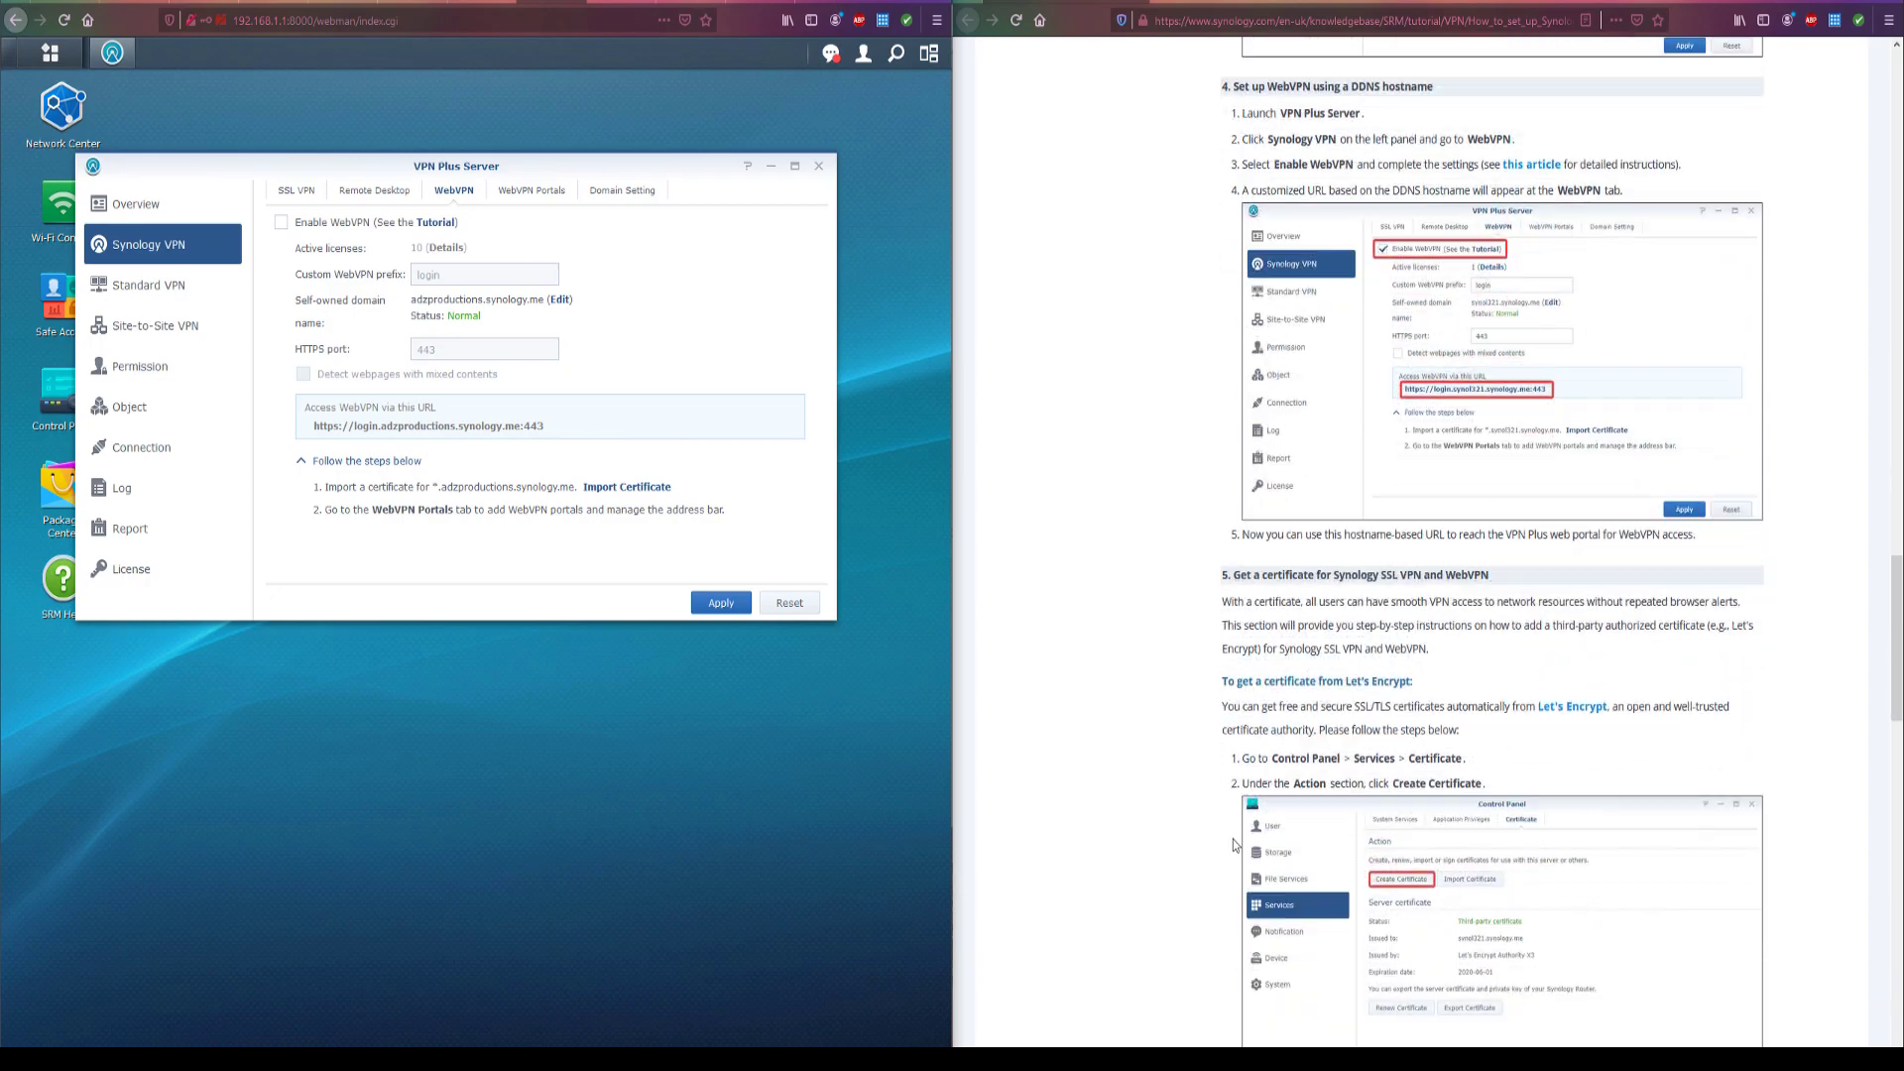